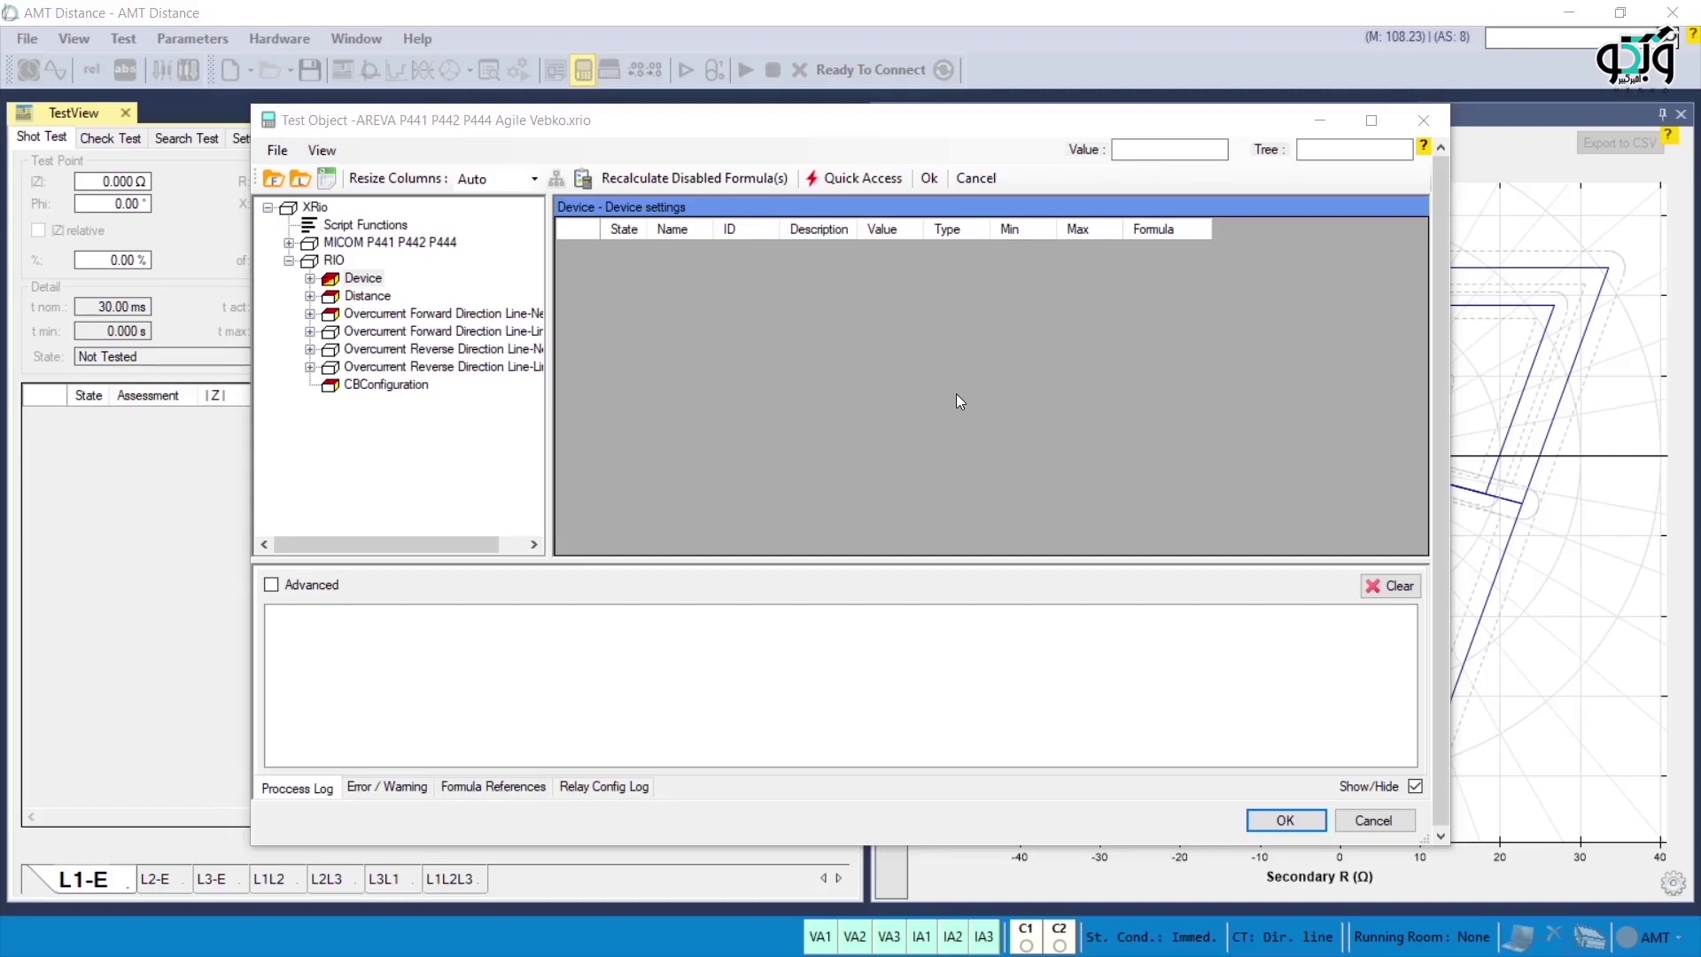
Expand the MICOM P441 P442 P444 tree and show the General and SYSTEM DATA parameters.
{"action": "left_click", "coordinate": [289, 243]}
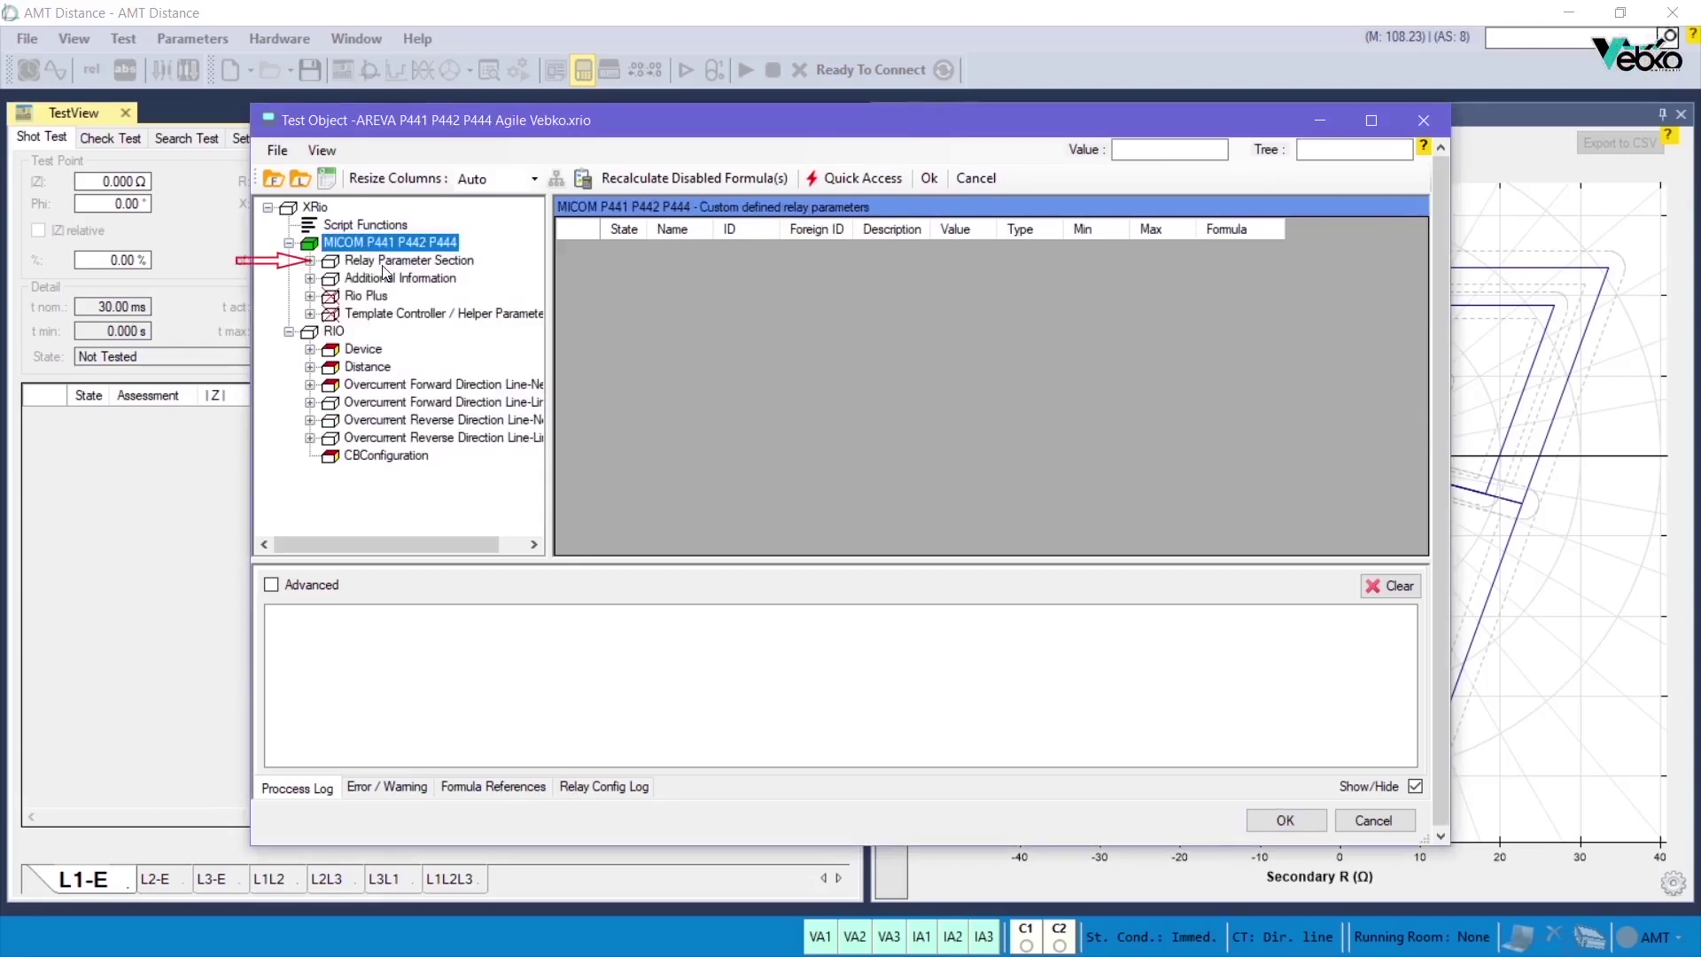
{"action": "left_click", "coordinate": [310, 261]}
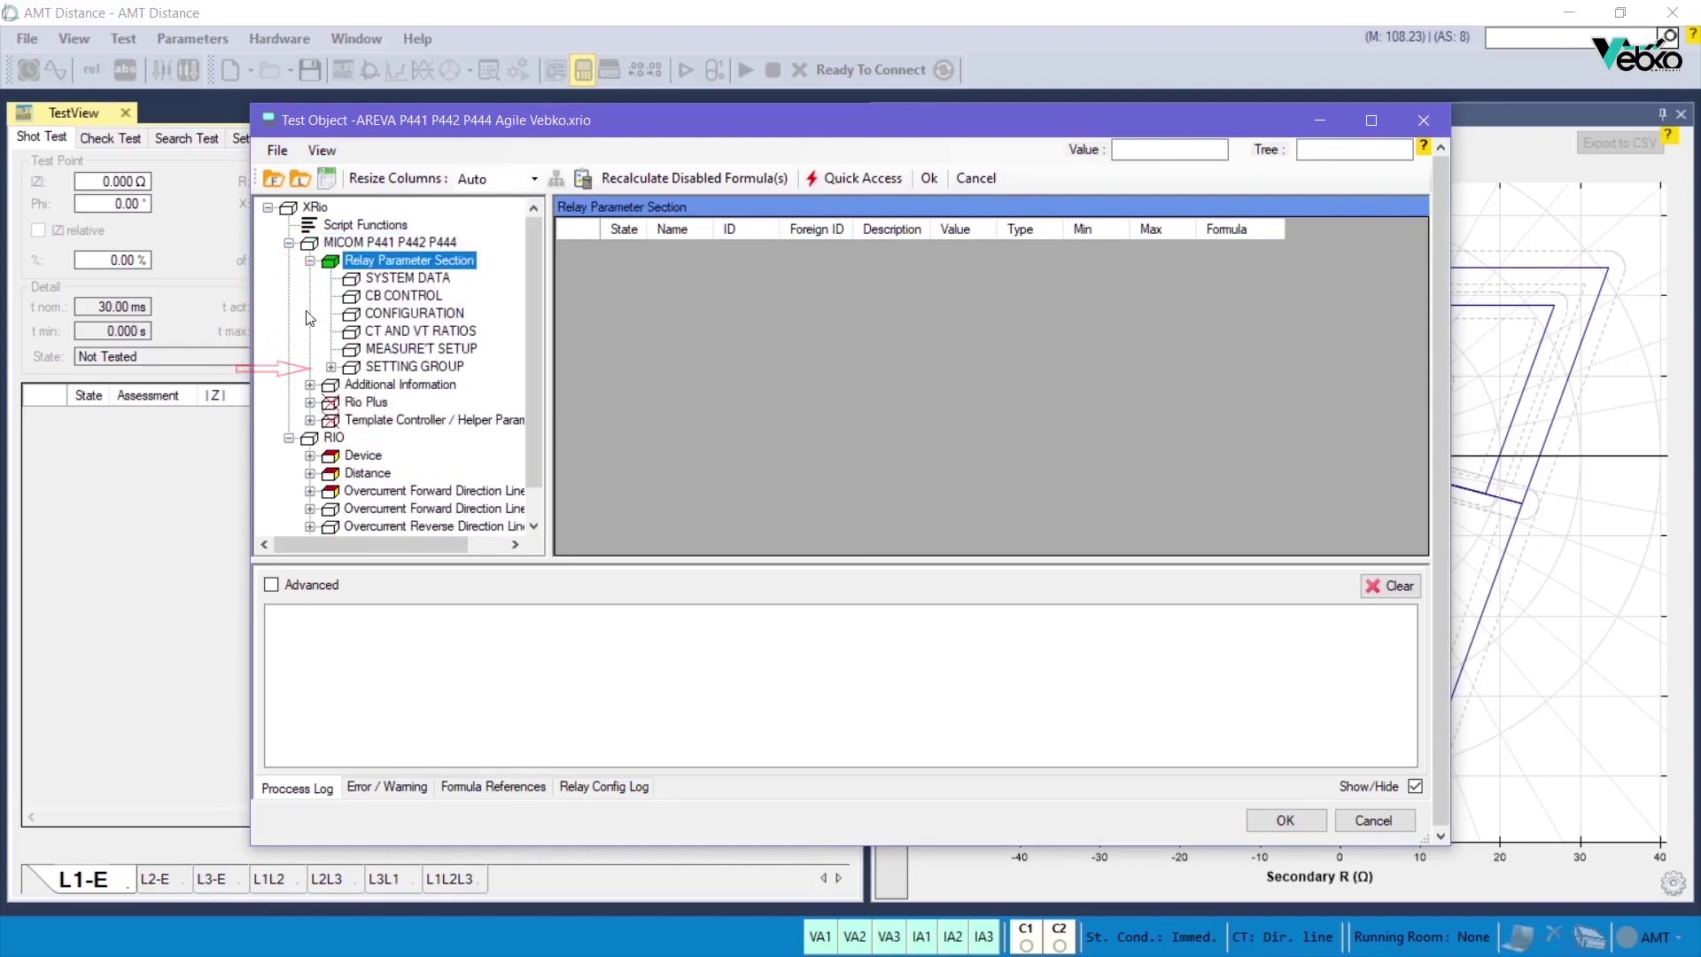
{"action": "left_click", "coordinate": [310, 385]}
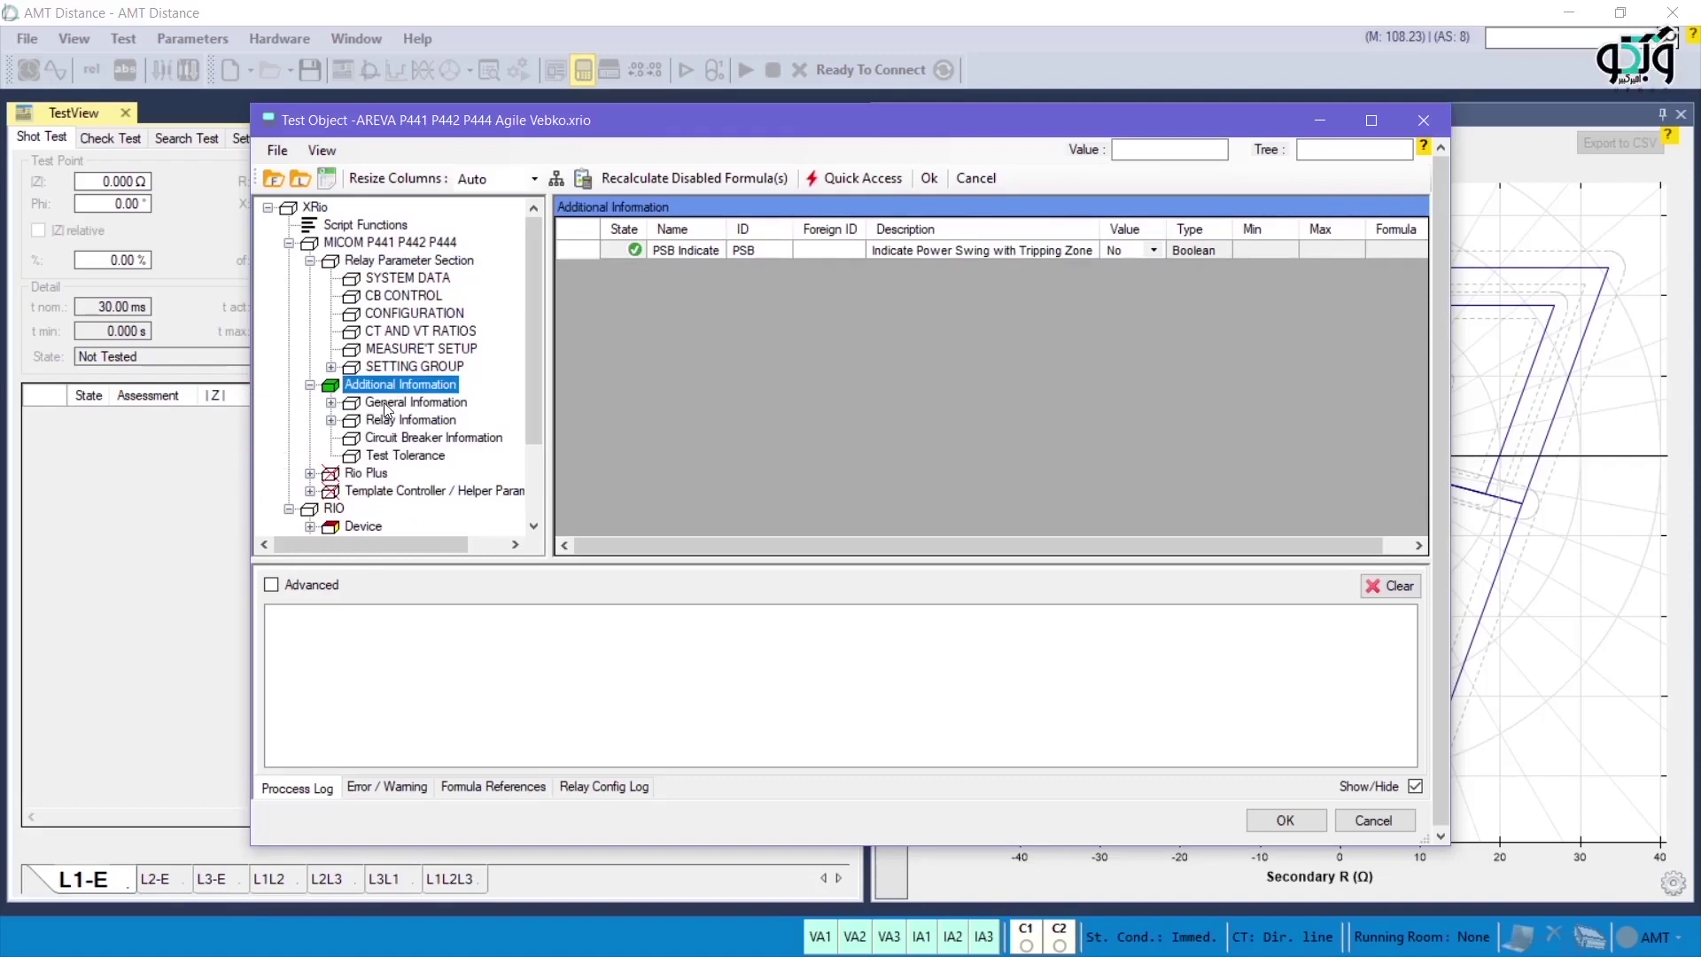
{"action": "left_click", "coordinate": [331, 403]}
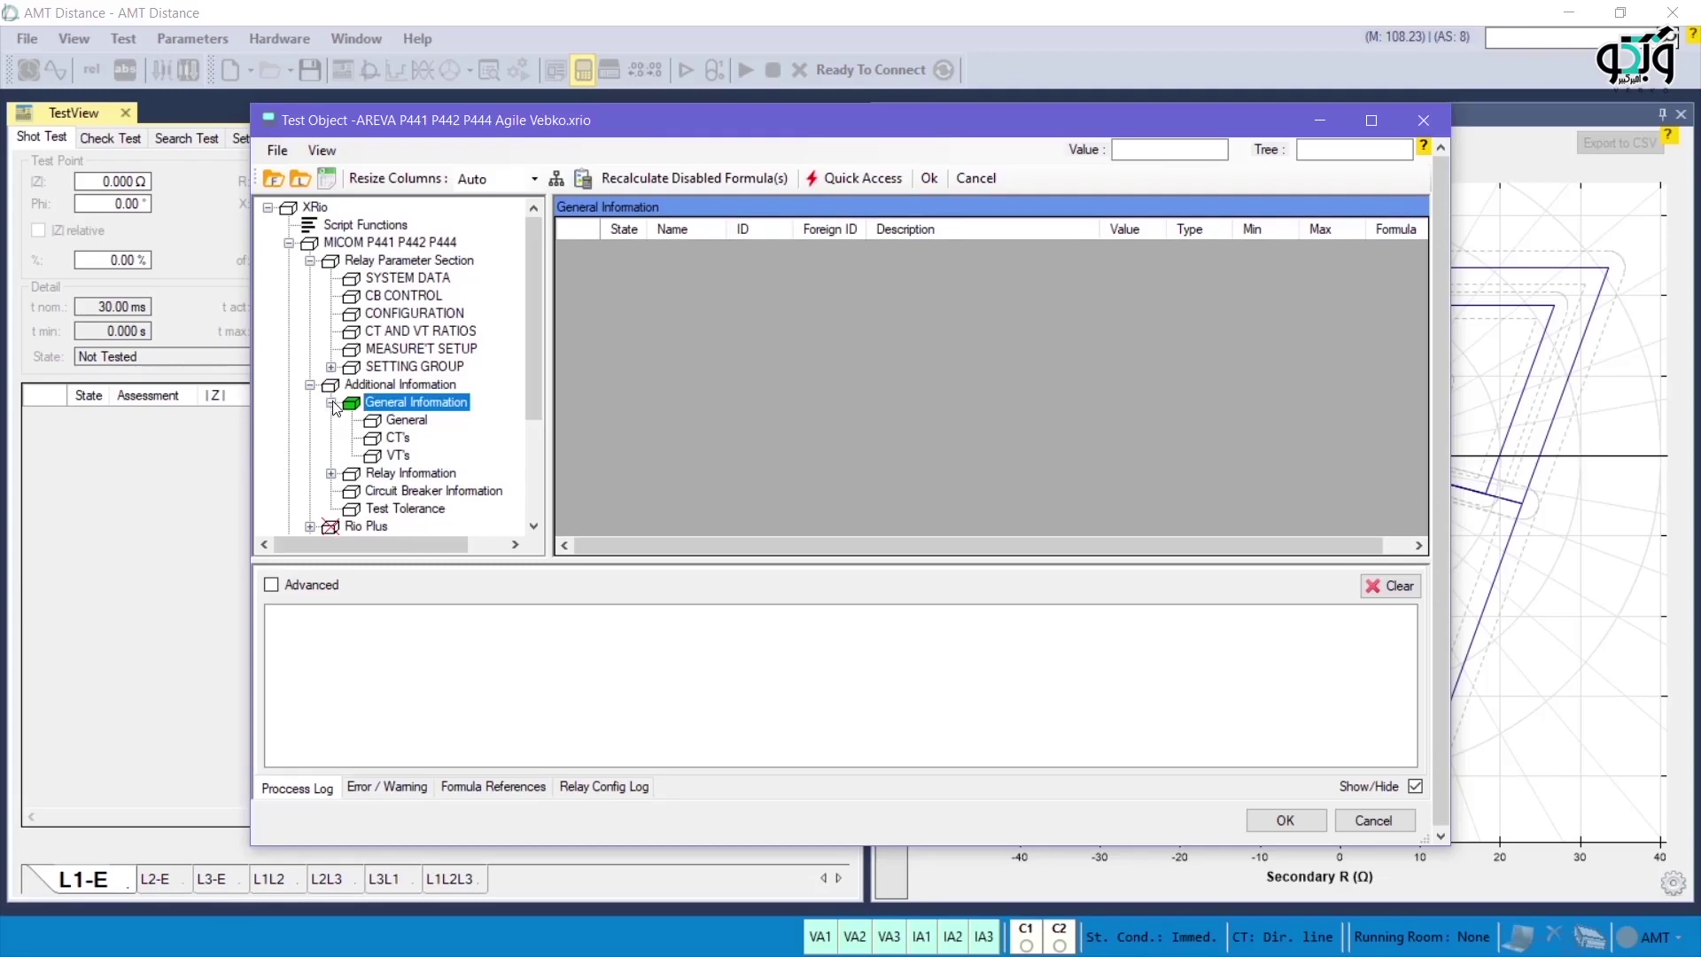
{"action": "left_click", "coordinate": [394, 424]}
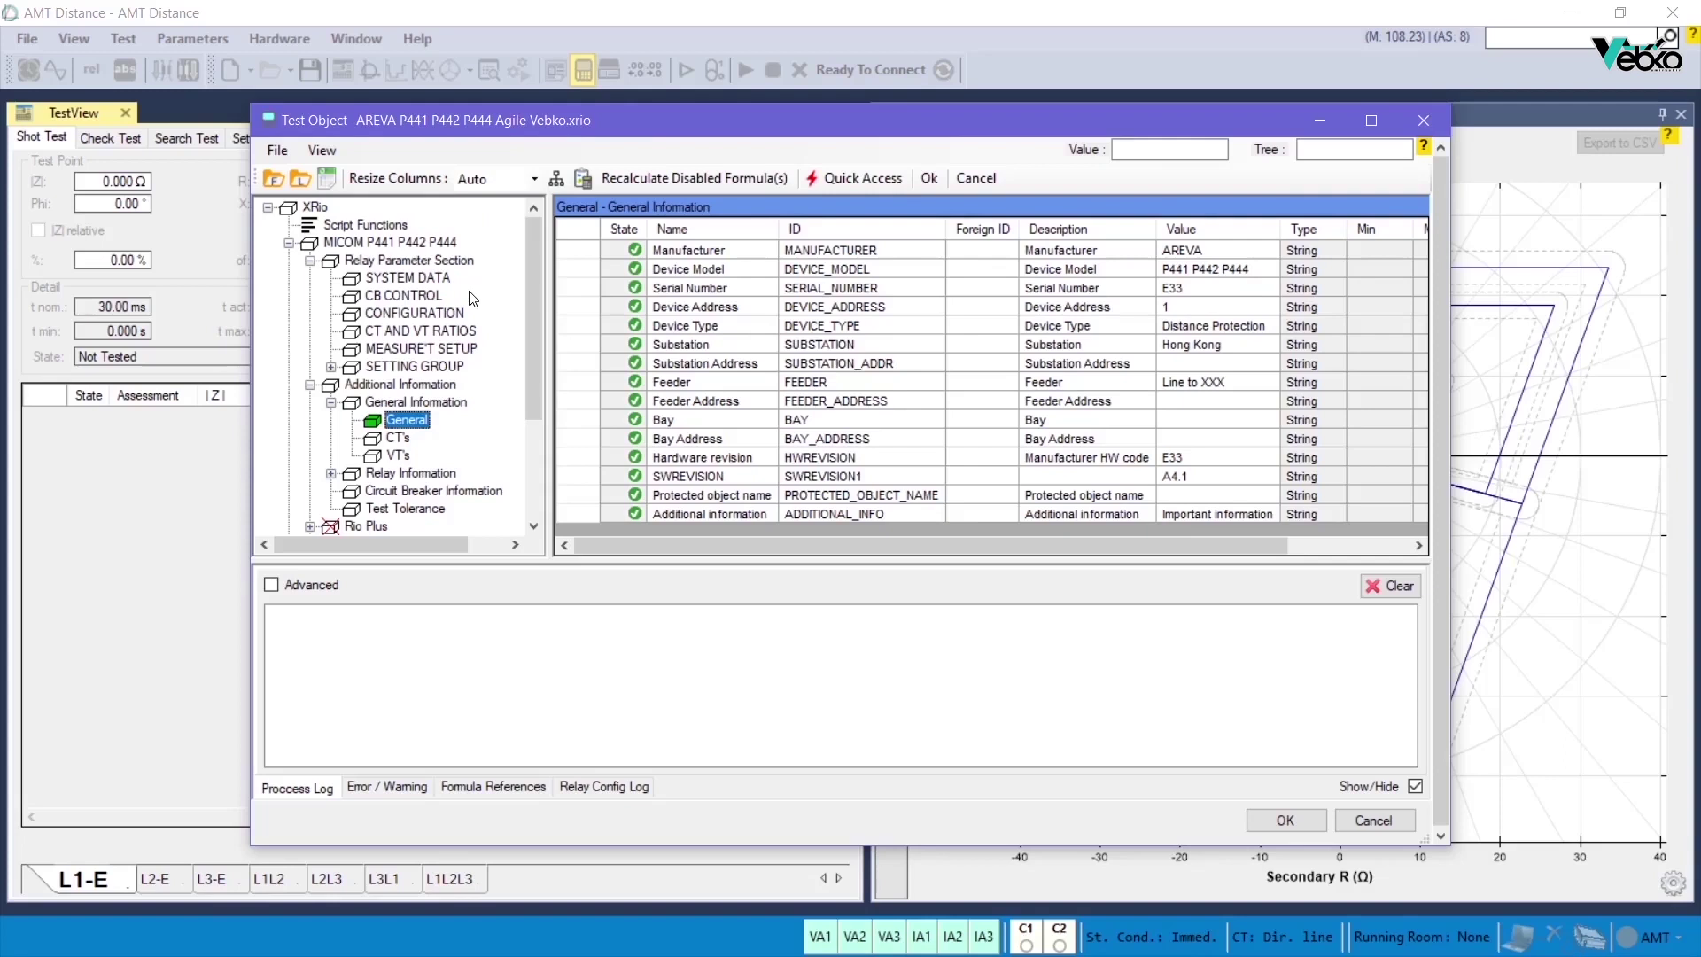
{"action": "left_click", "coordinate": [393, 280]}
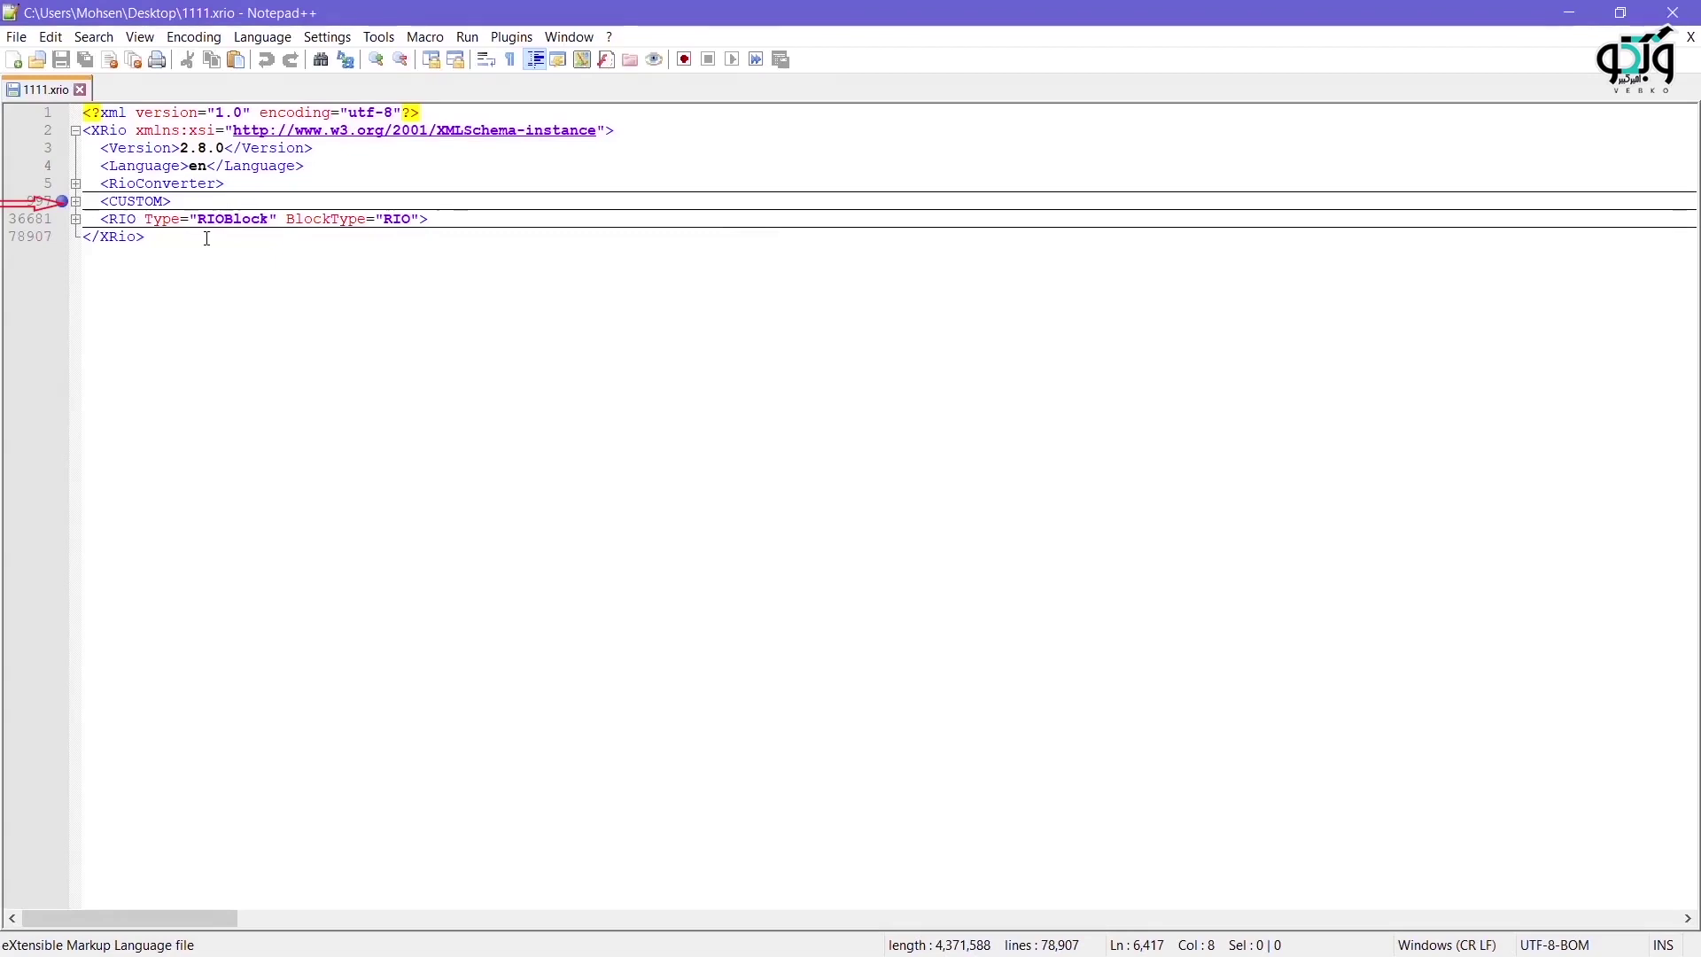
Unfold the <CUSTOM> section and its SETTINGS block in 1111.xrio.
{"action": "left_click", "coordinate": [76, 201]}
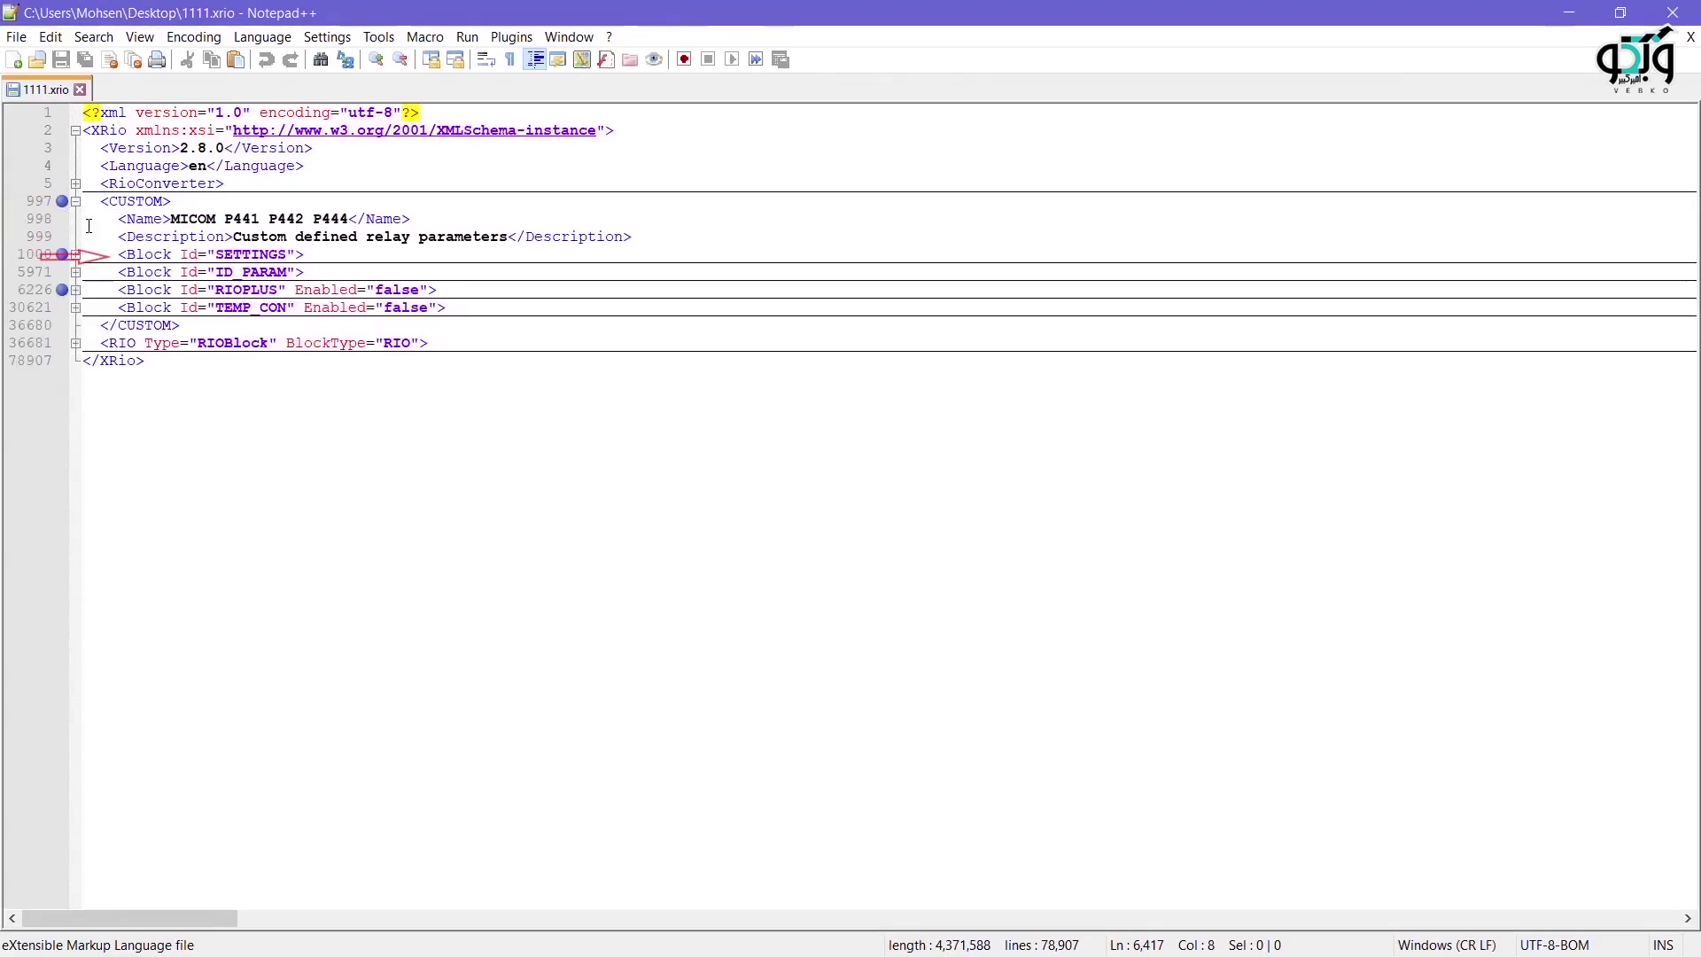
{"action": "left_click", "coordinate": [76, 255]}
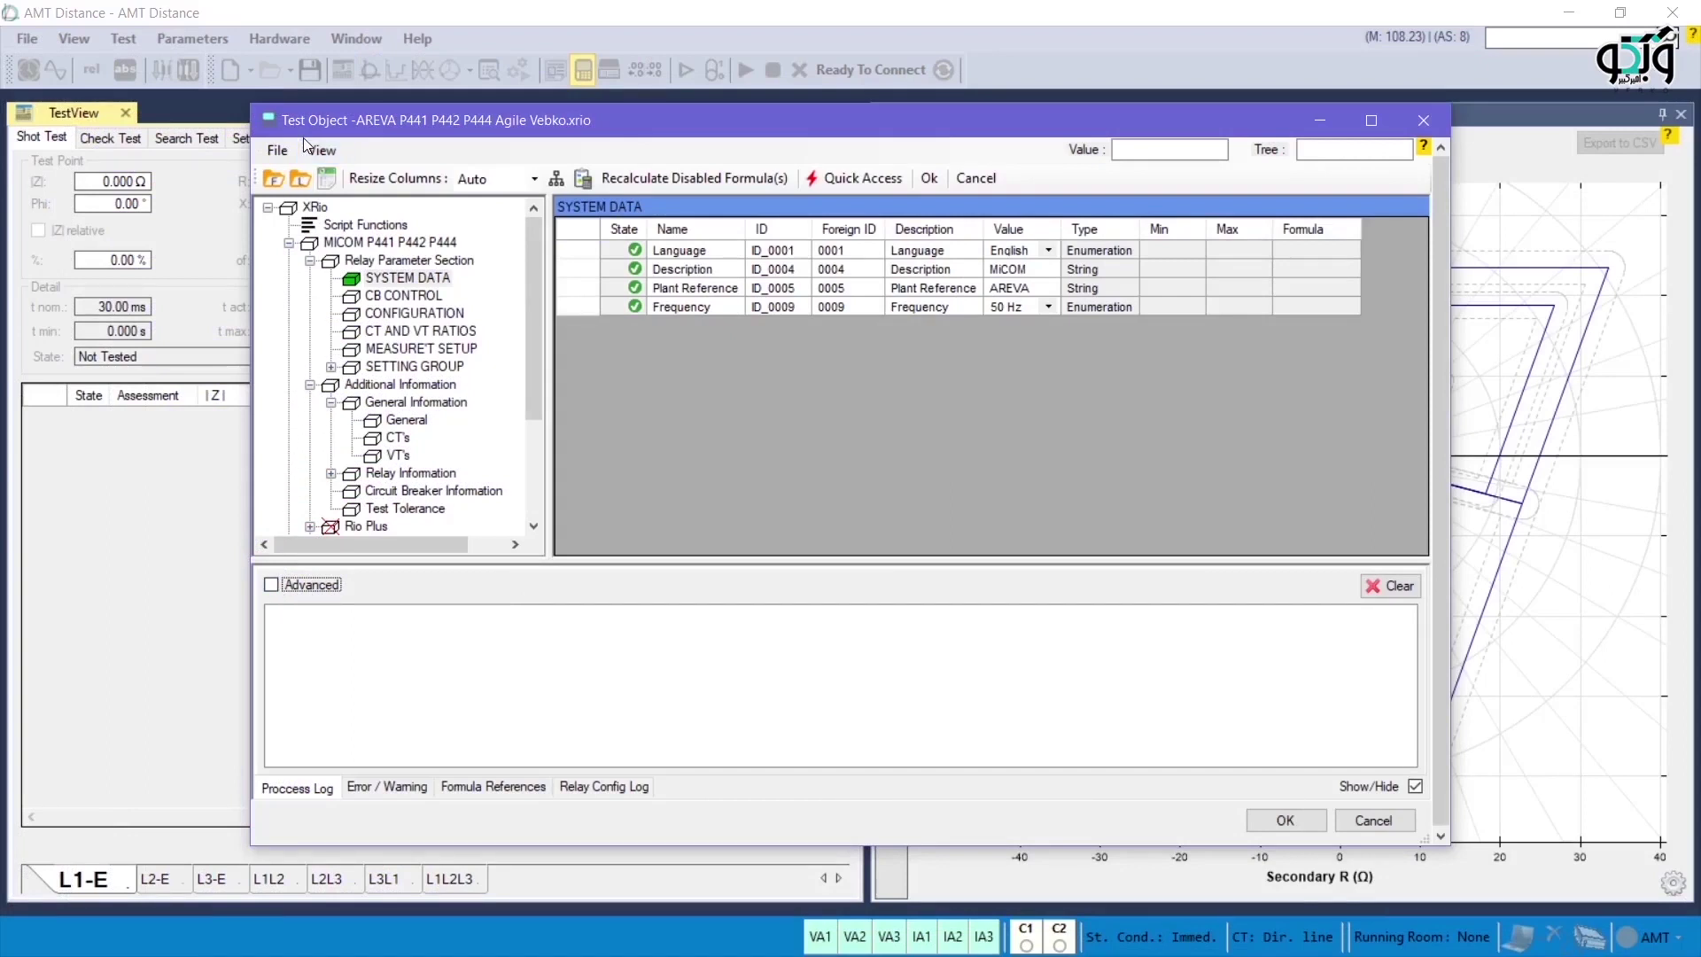
{"action": "double_click", "coordinate": [388, 262]}
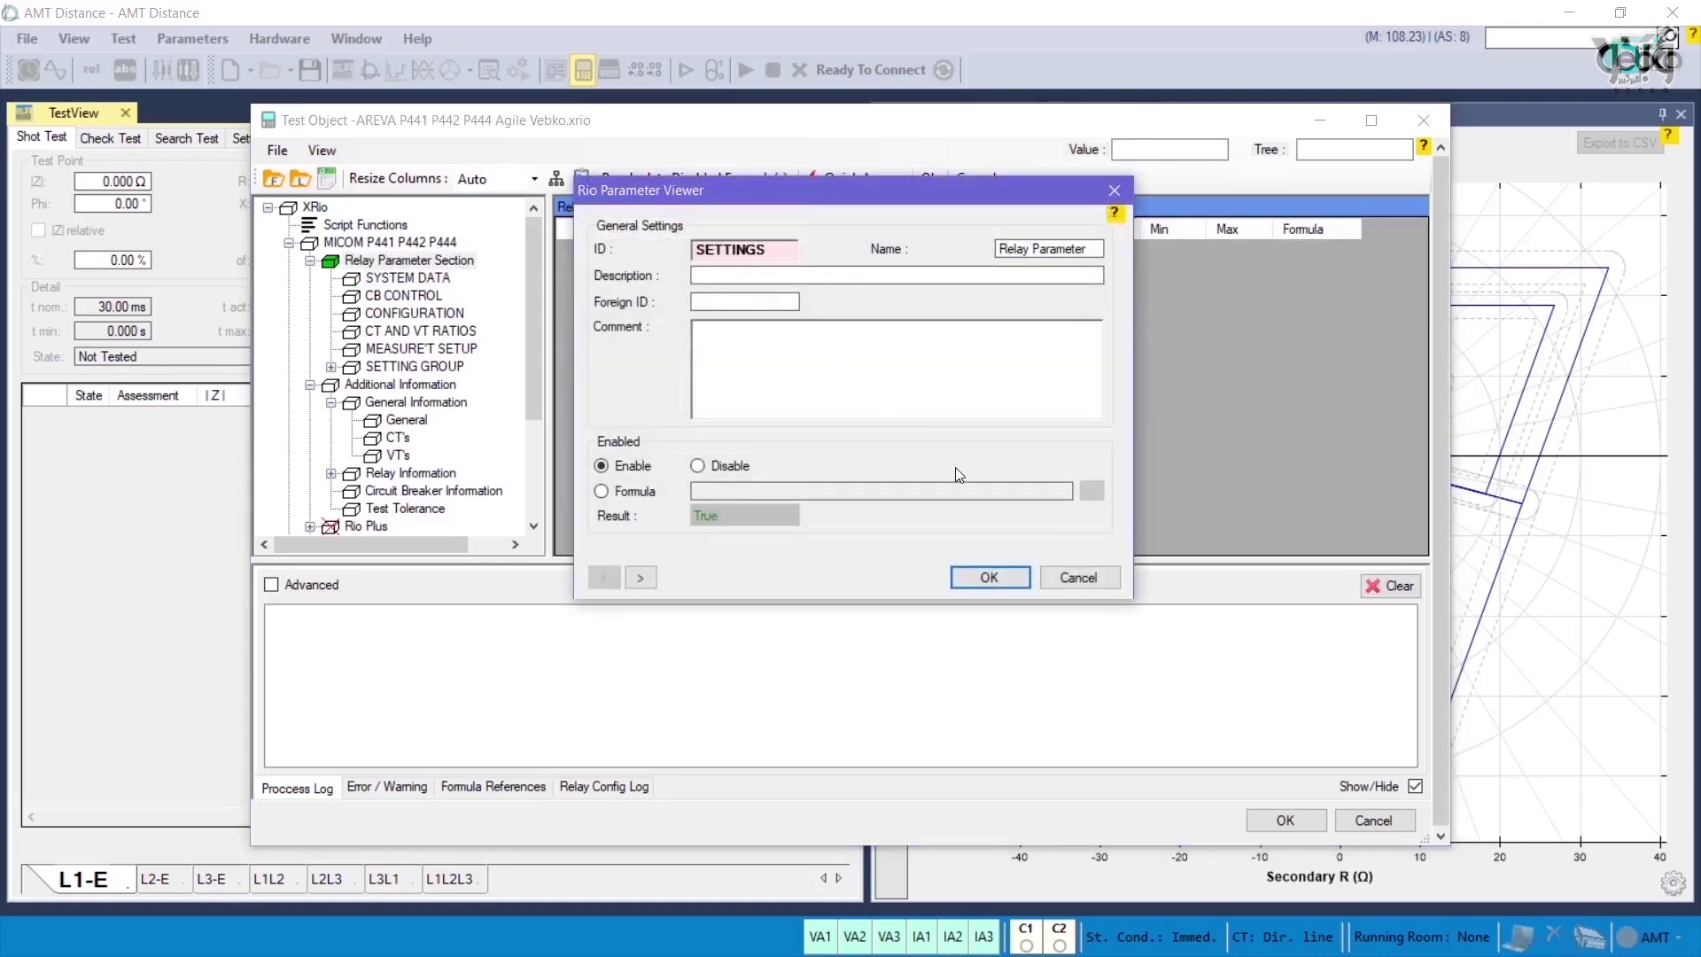
{"action": "left_click", "coordinate": [989, 577]}
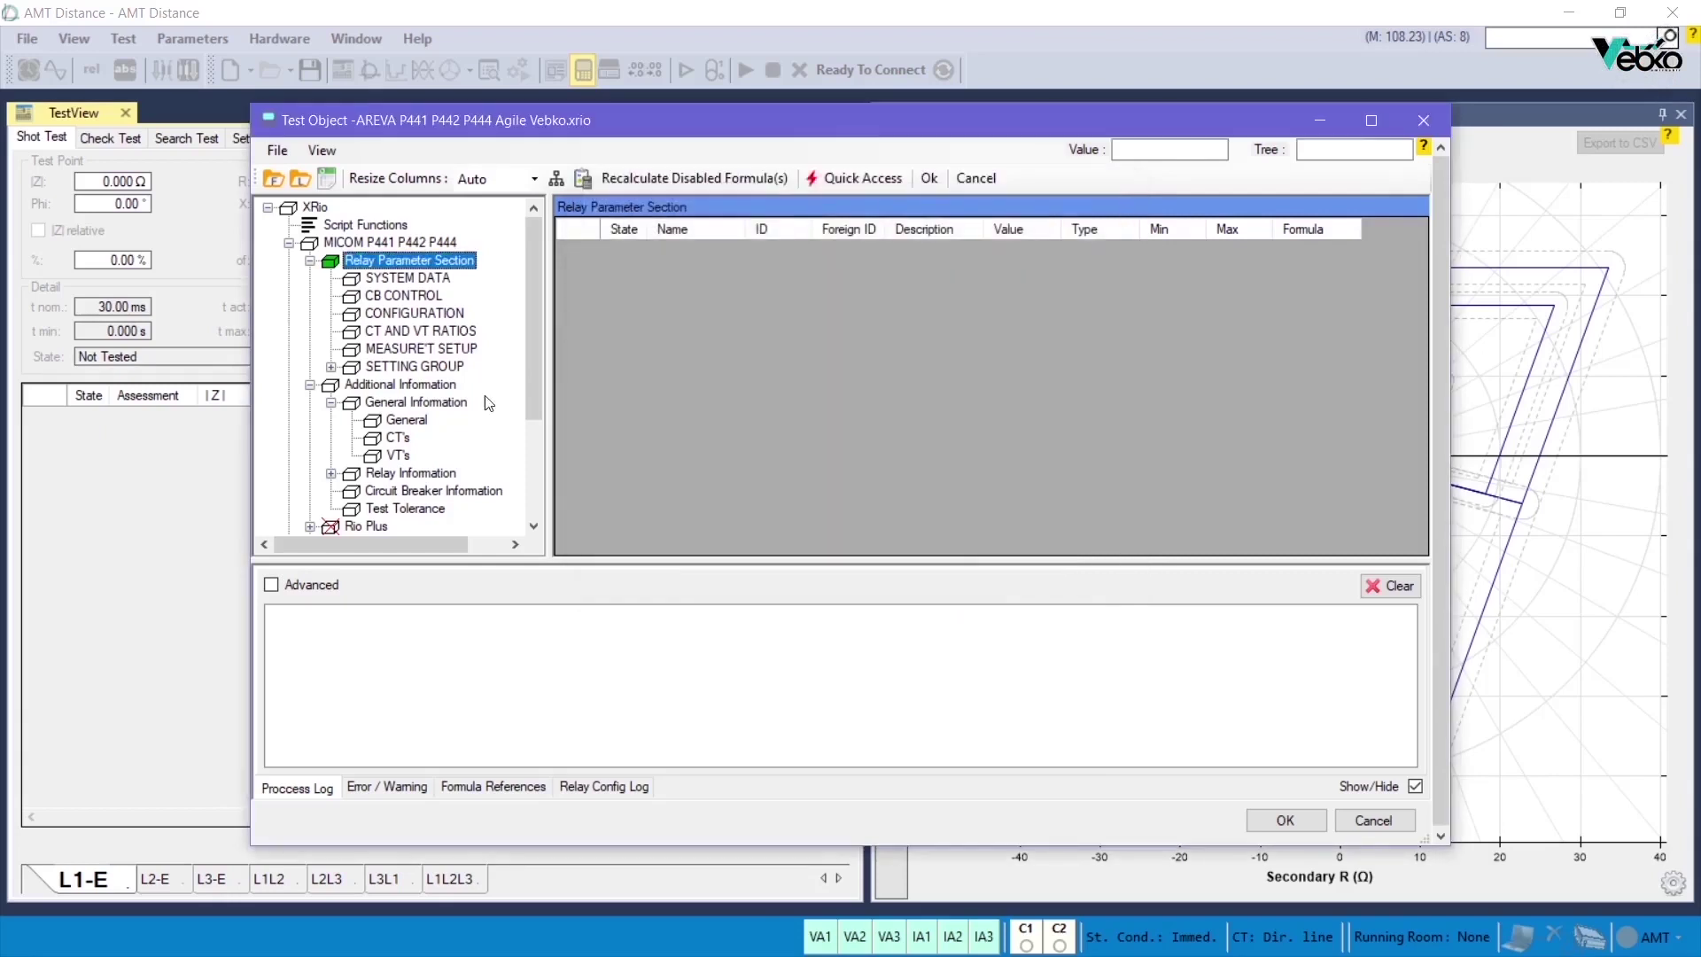
{"action": "double_click", "coordinate": [390, 279]}
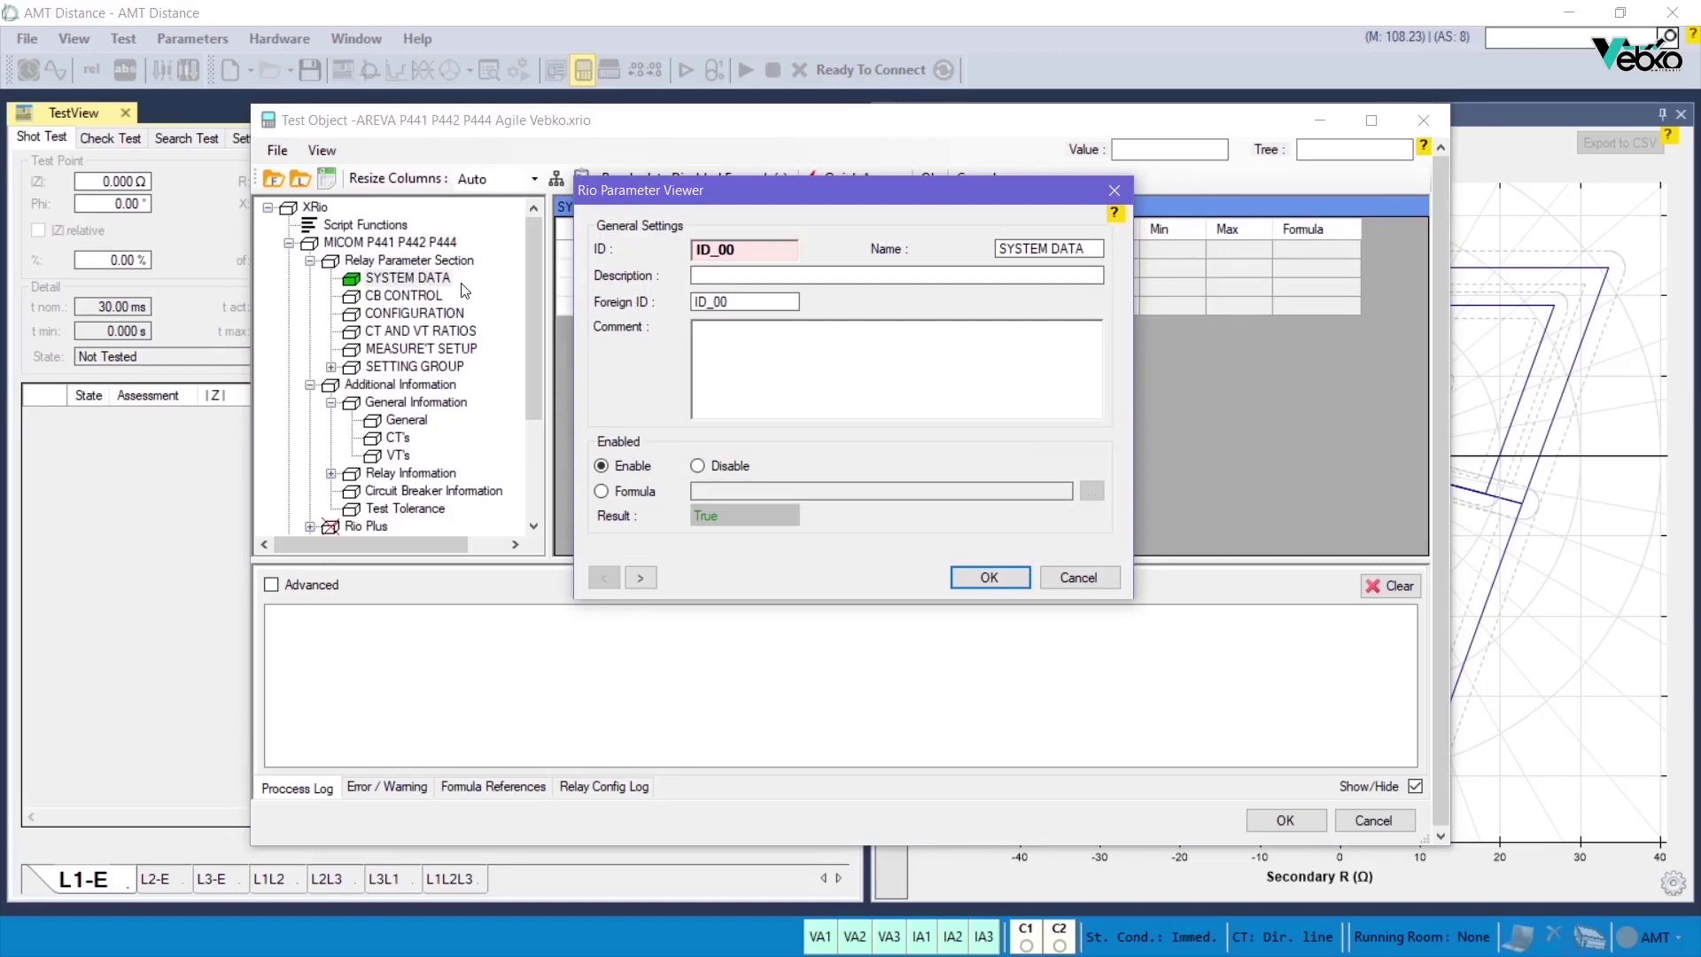
{"action": "key", "text": "Escape"}
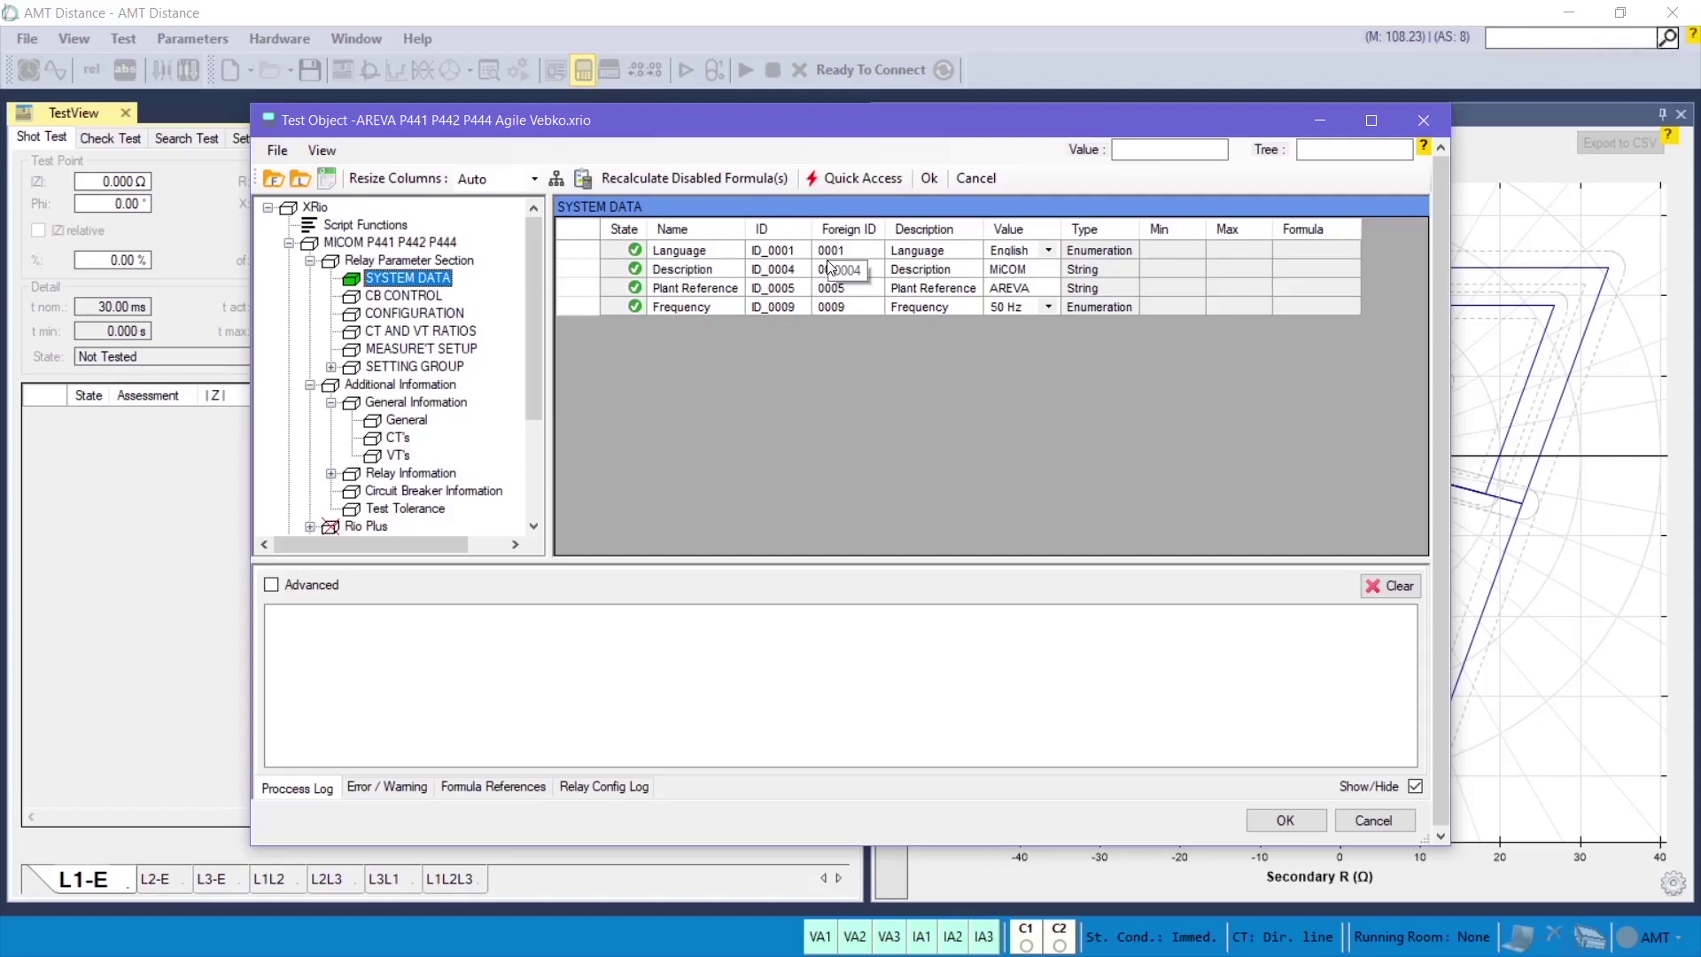
Keep Language as English, collapse Relay Parameter Section and show Additional Information's PSB Indicate.
{"action": "left_click", "coordinate": [1032, 256]}
{"action": "left_click", "coordinate": [1033, 256]}
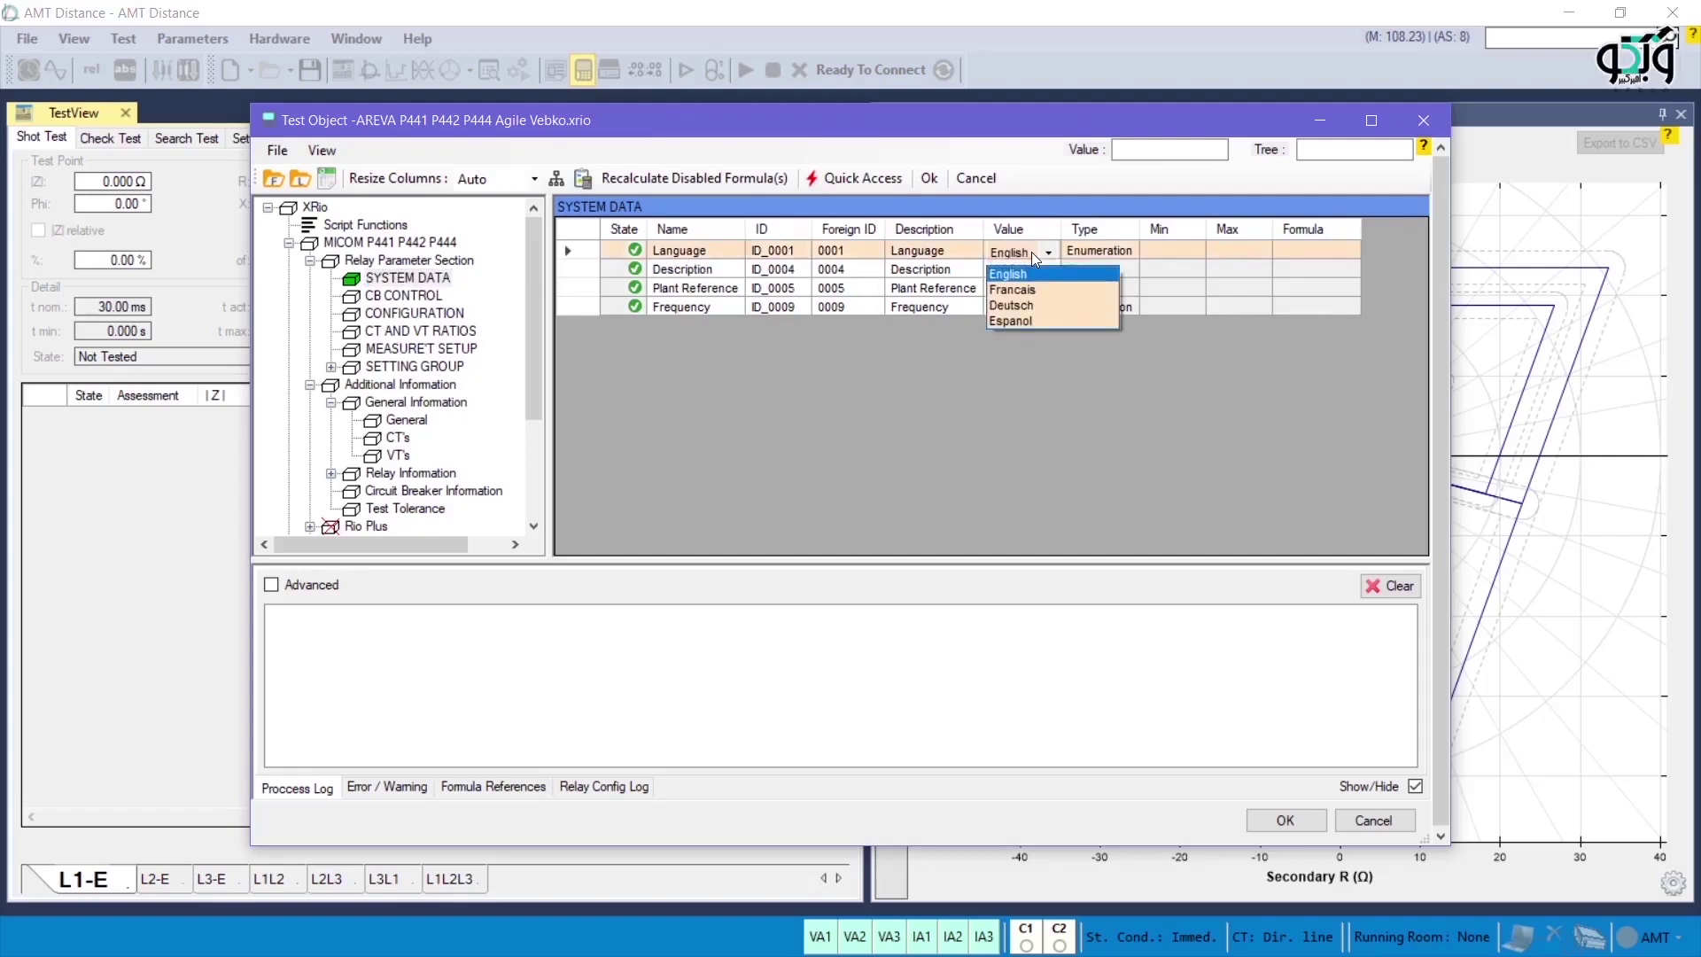
{"action": "left_click", "coordinate": [1015, 338]}
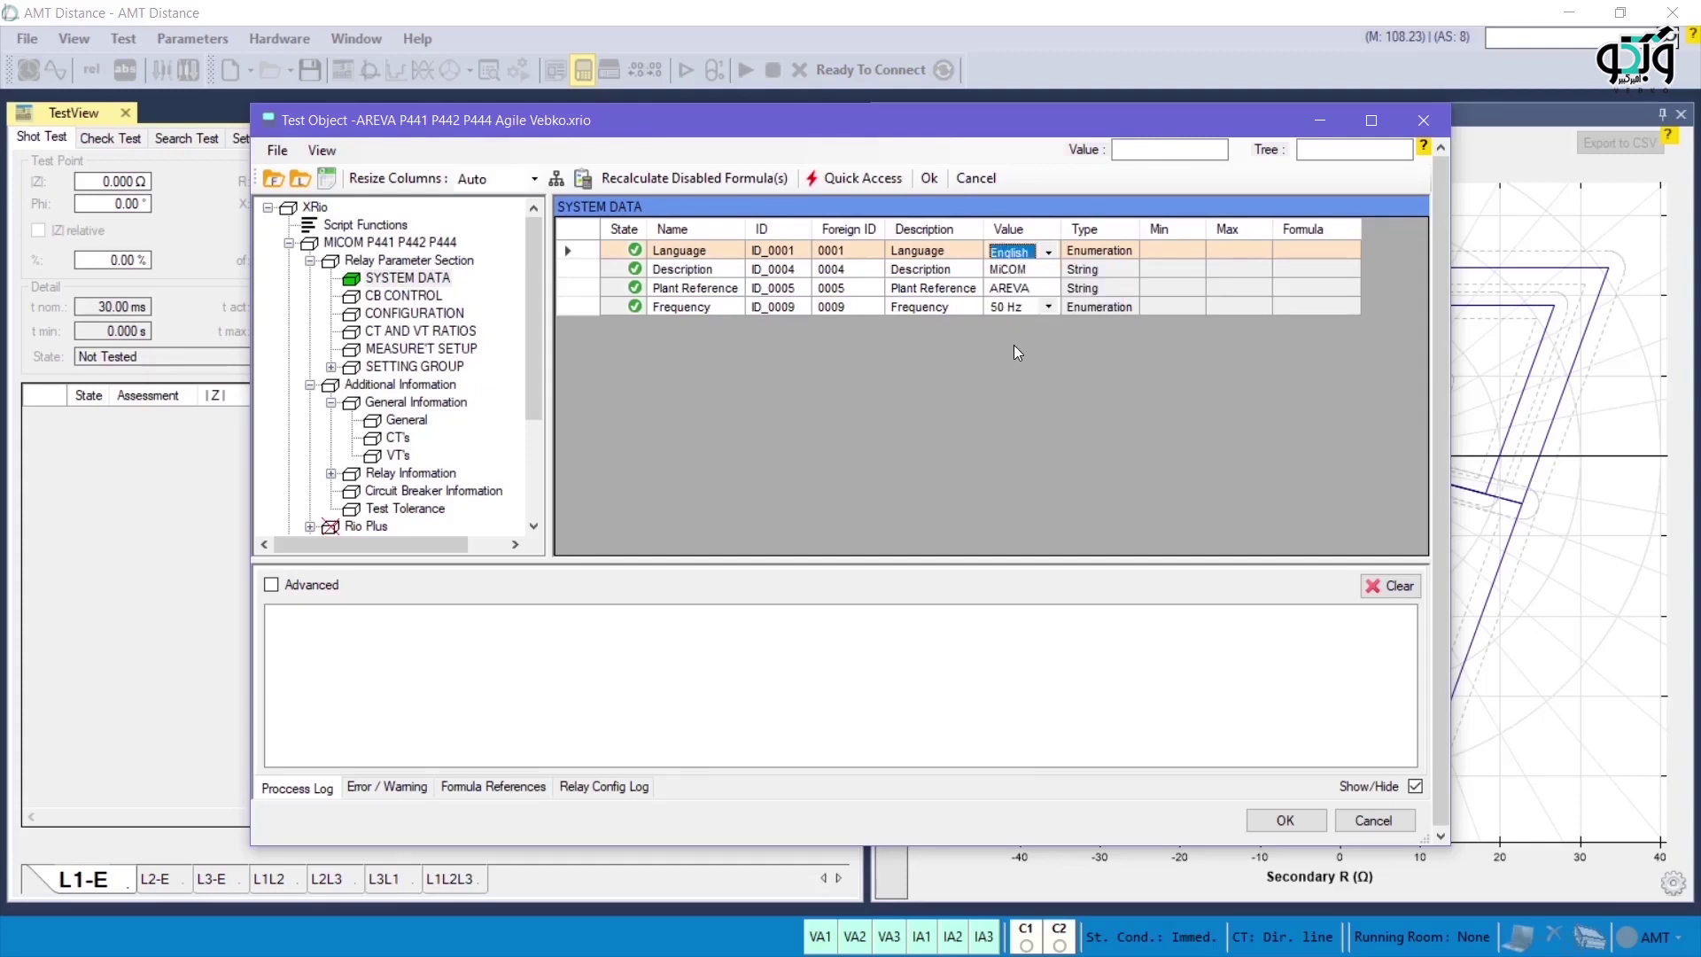
{"action": "left_click", "coordinate": [310, 262]}
{"action": "left_click", "coordinate": [312, 279]}
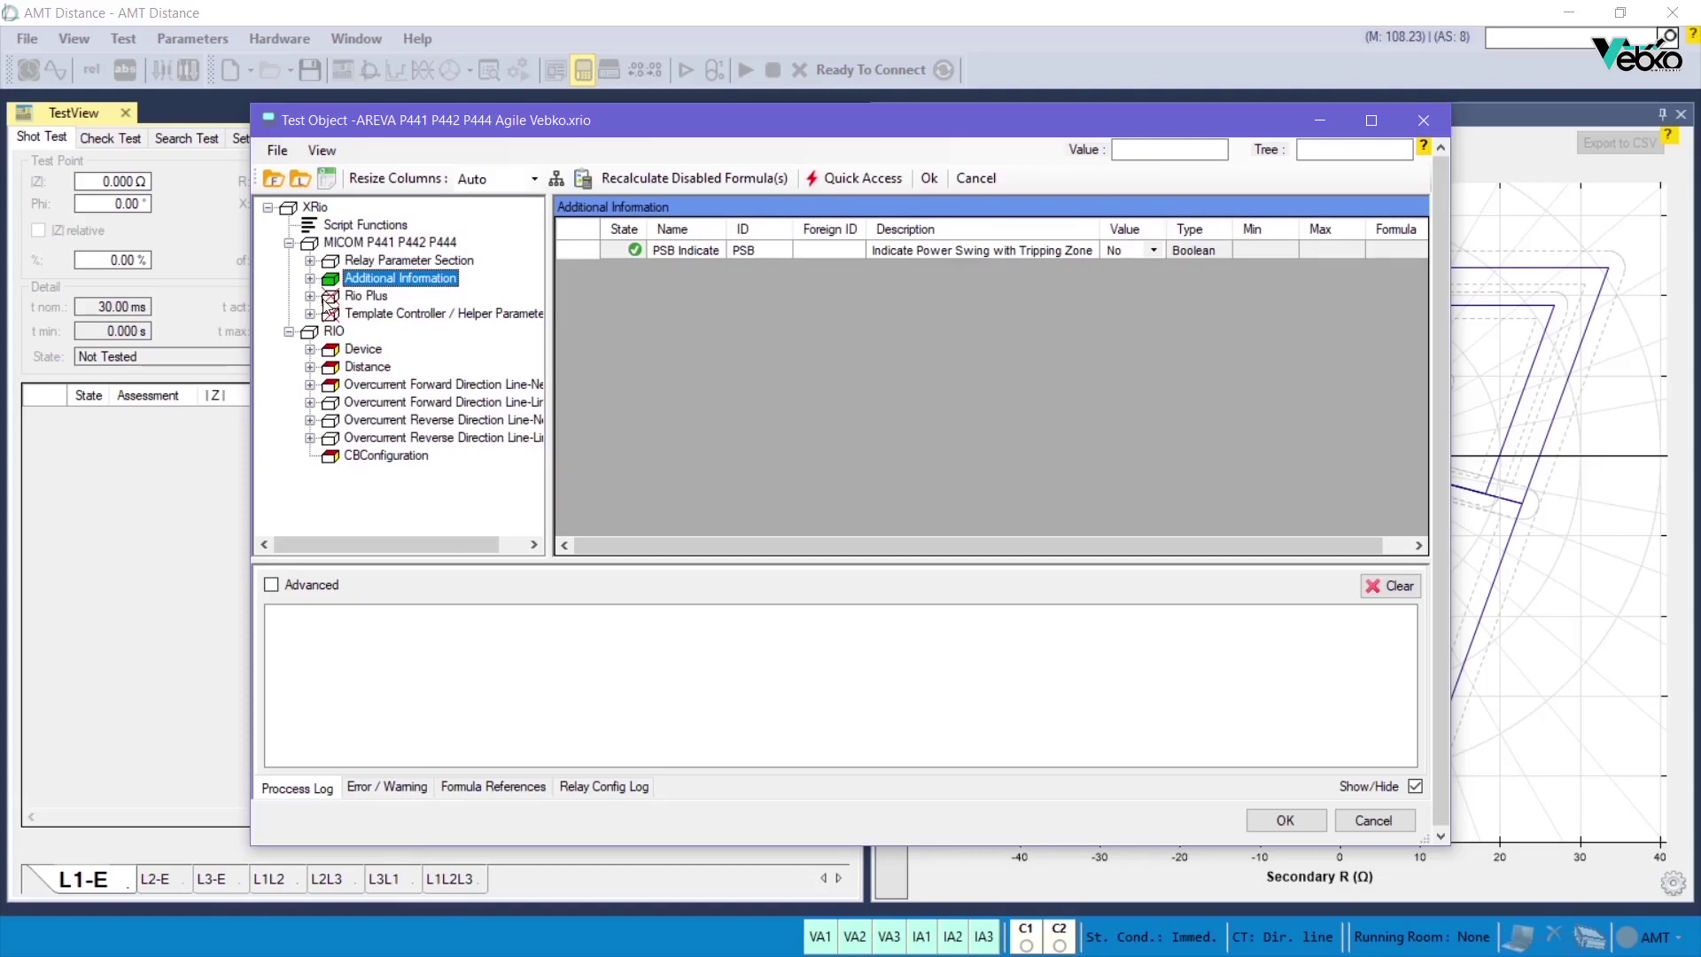
Open Device > Nominal Values and override f nom to 60 Hz, disabling its formula.
{"action": "double_click", "coordinate": [325, 355]}
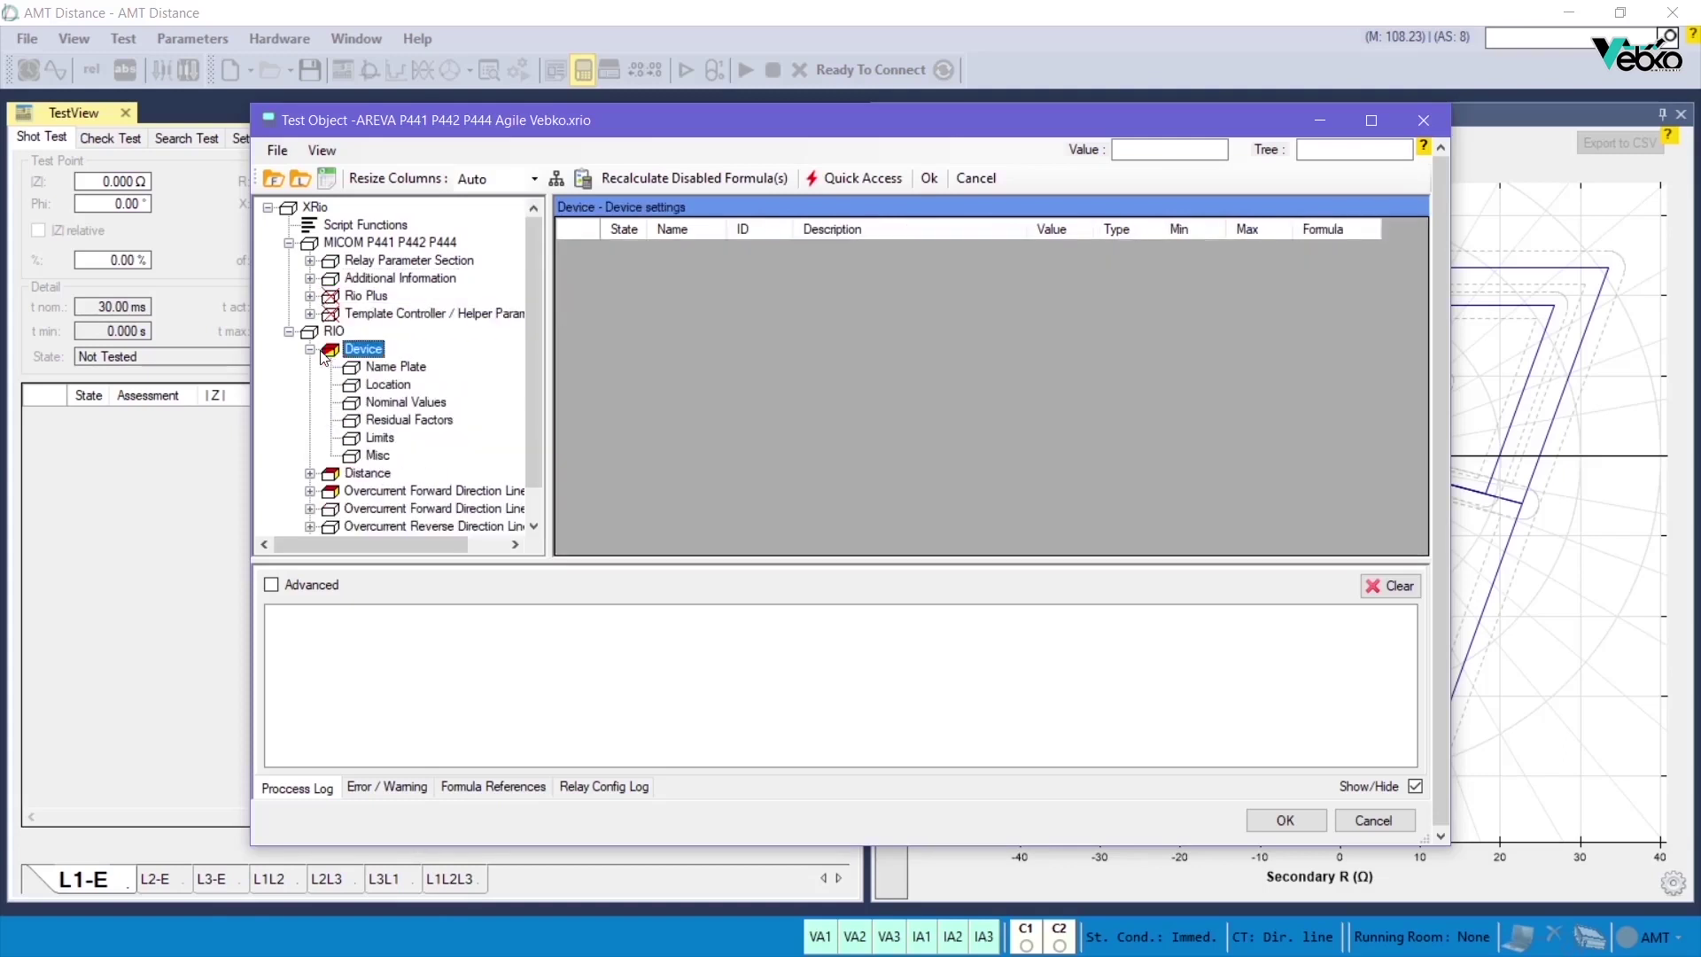
{"action": "left_click", "coordinate": [379, 406]}
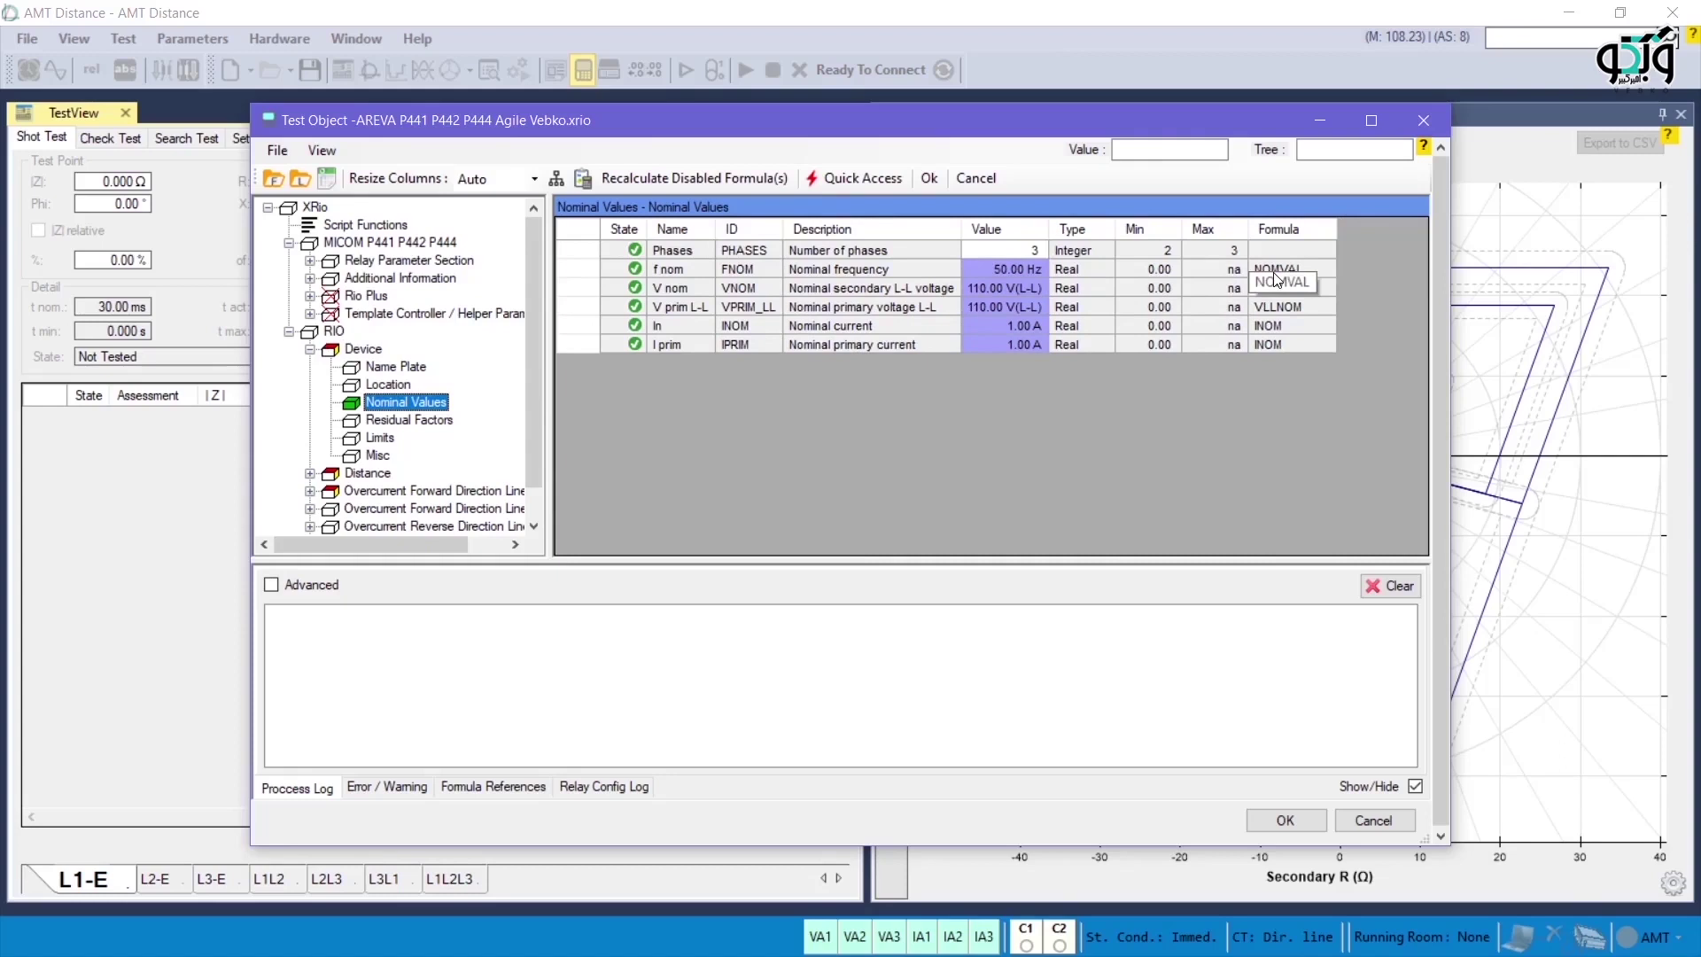
{"action": "left_click", "coordinate": [1029, 269]}
{"action": "left_click", "coordinate": [1031, 271]}
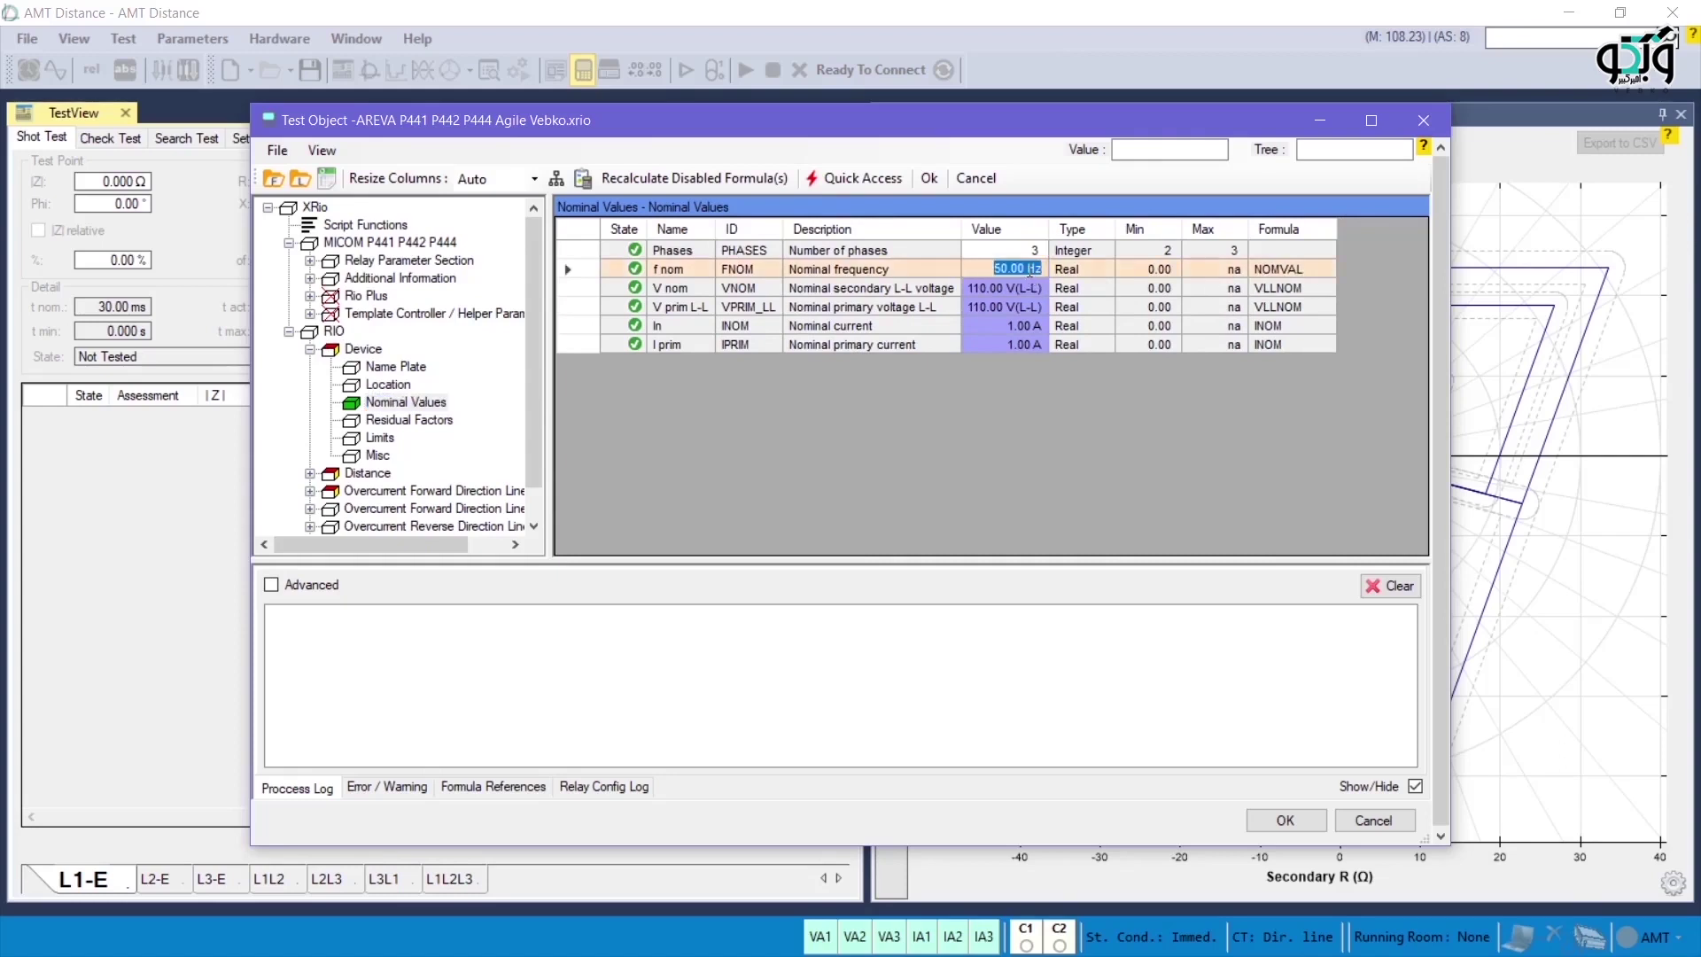
{"action": "type", "text": "60"}
{"action": "key", "text": "Return"}
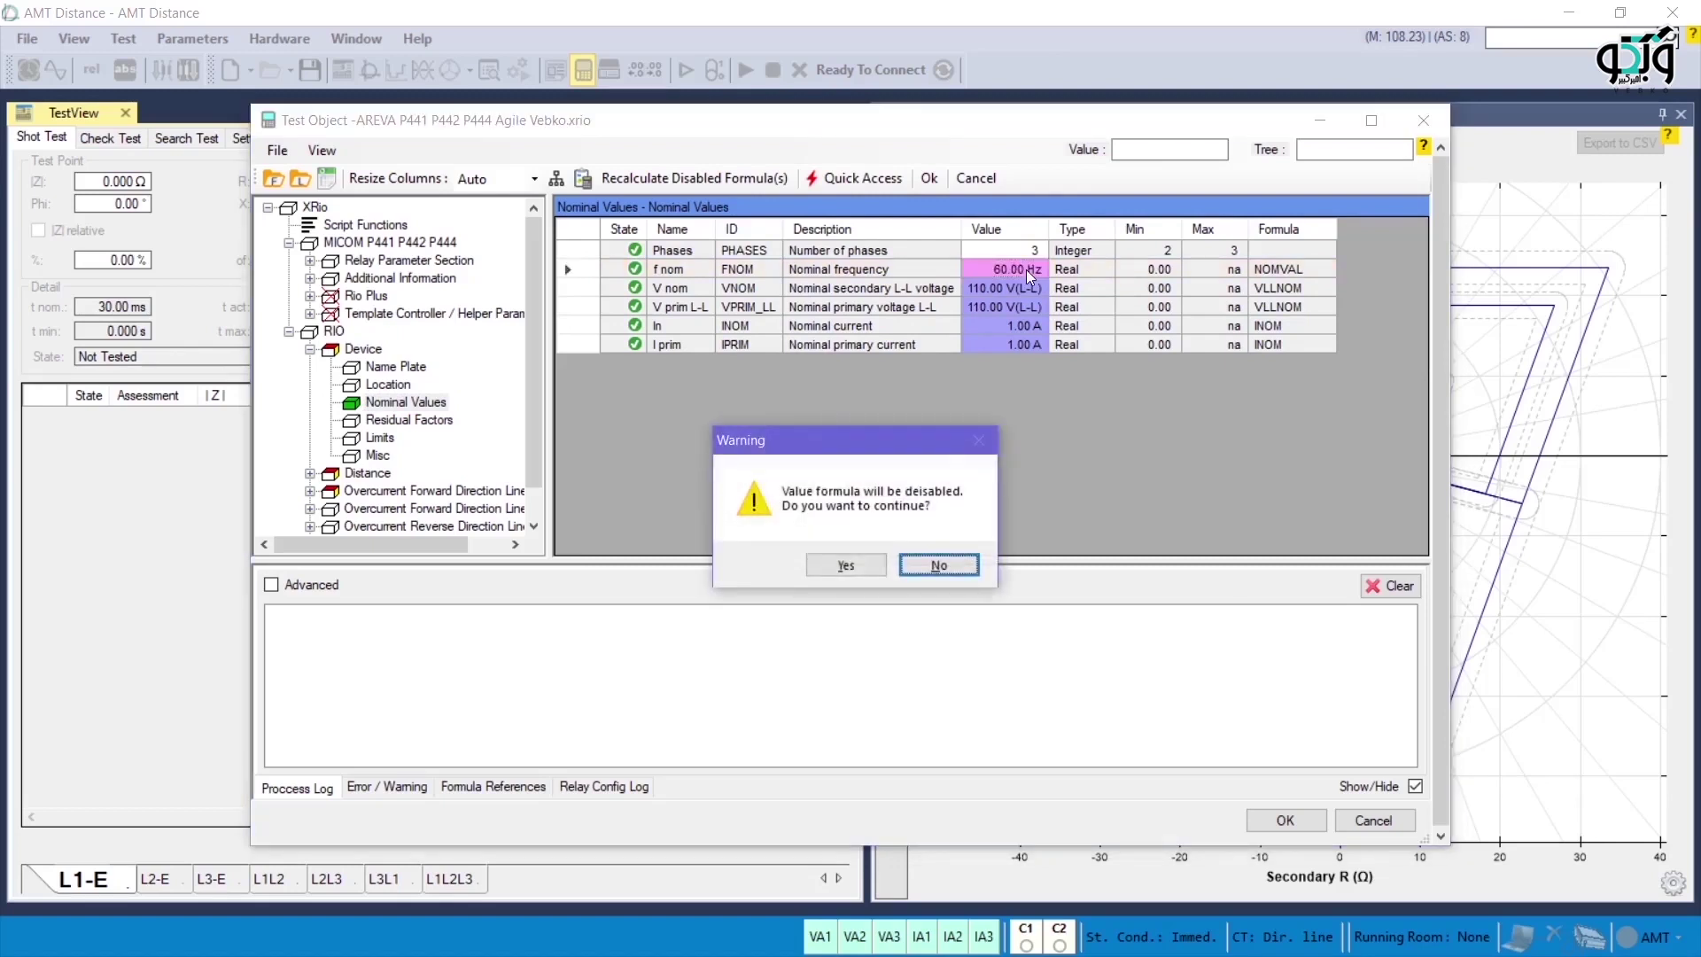
{"action": "left_click", "coordinate": [846, 566]}
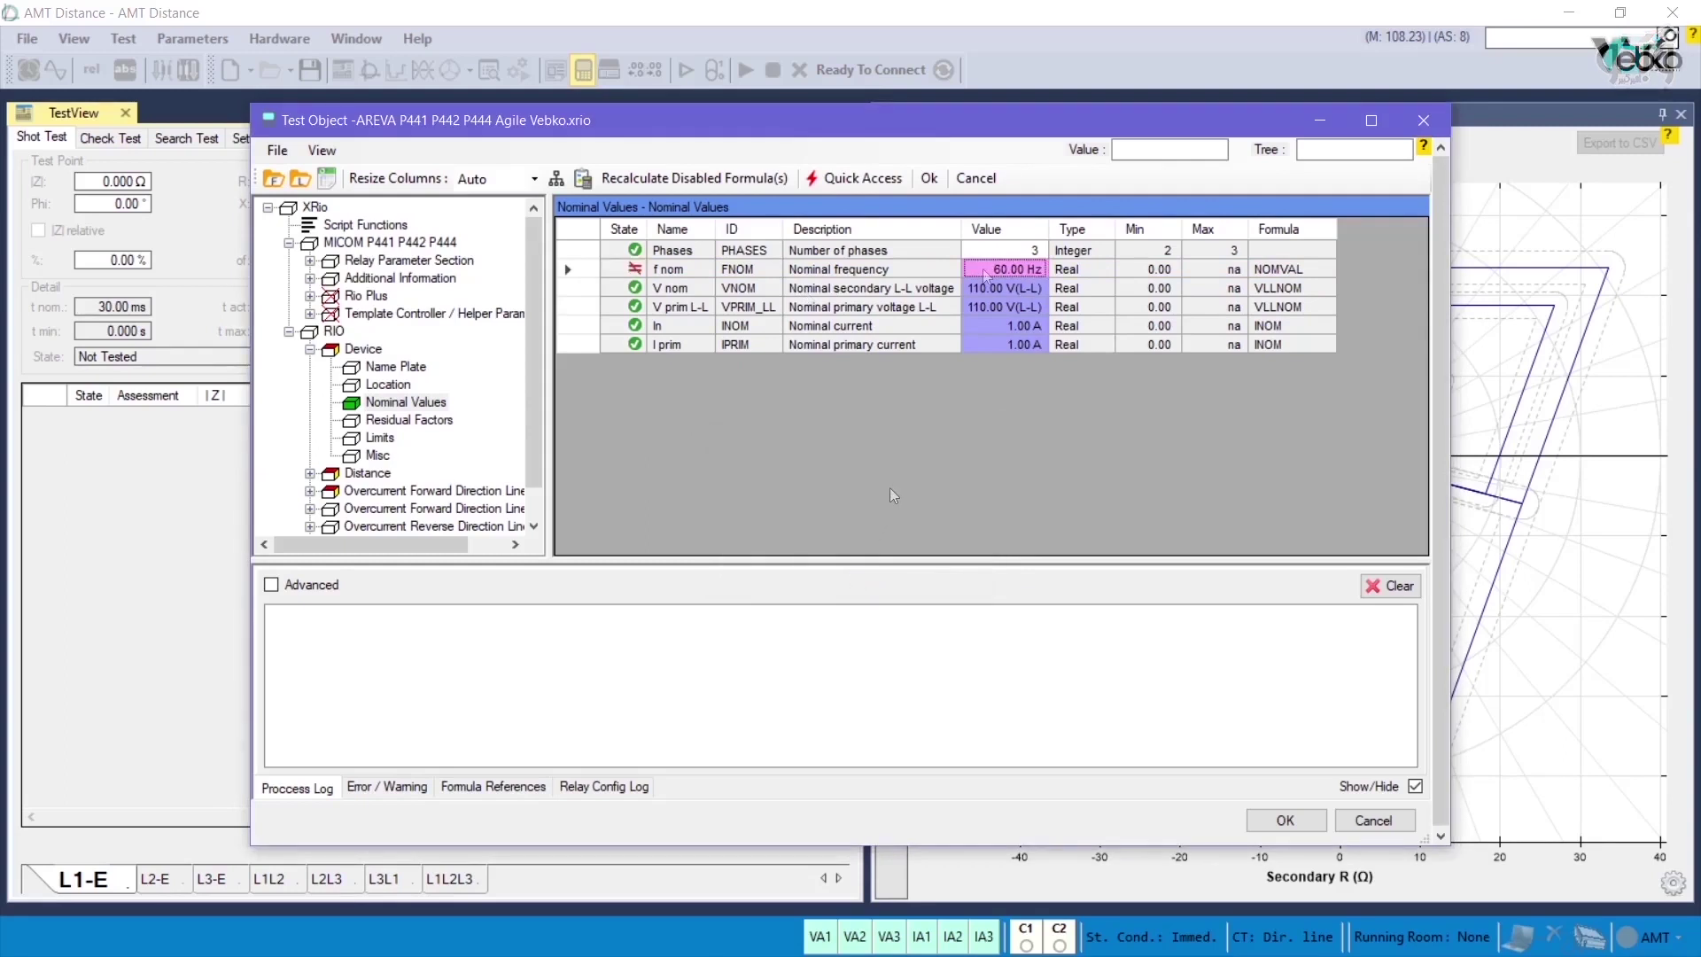
Restore f nom to 50.00 Hz from its NOMVAL formula and select the row.
{"action": "right_click", "coordinate": [984, 272]}
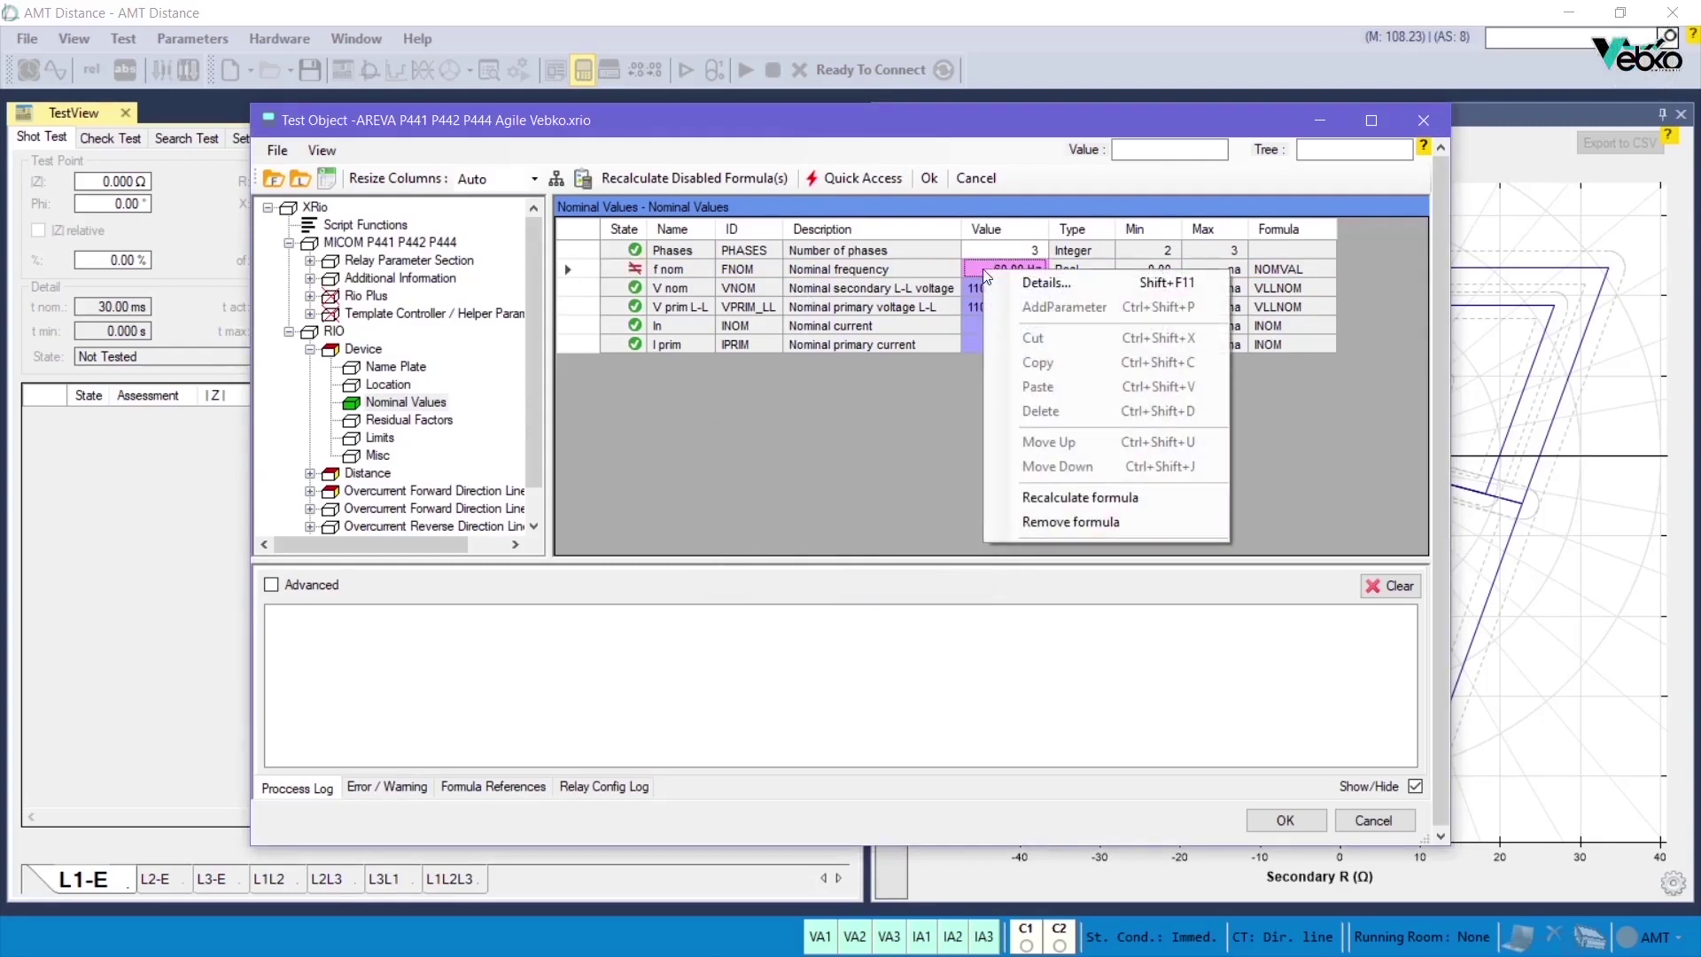
{"action": "left_click", "coordinate": [1032, 498]}
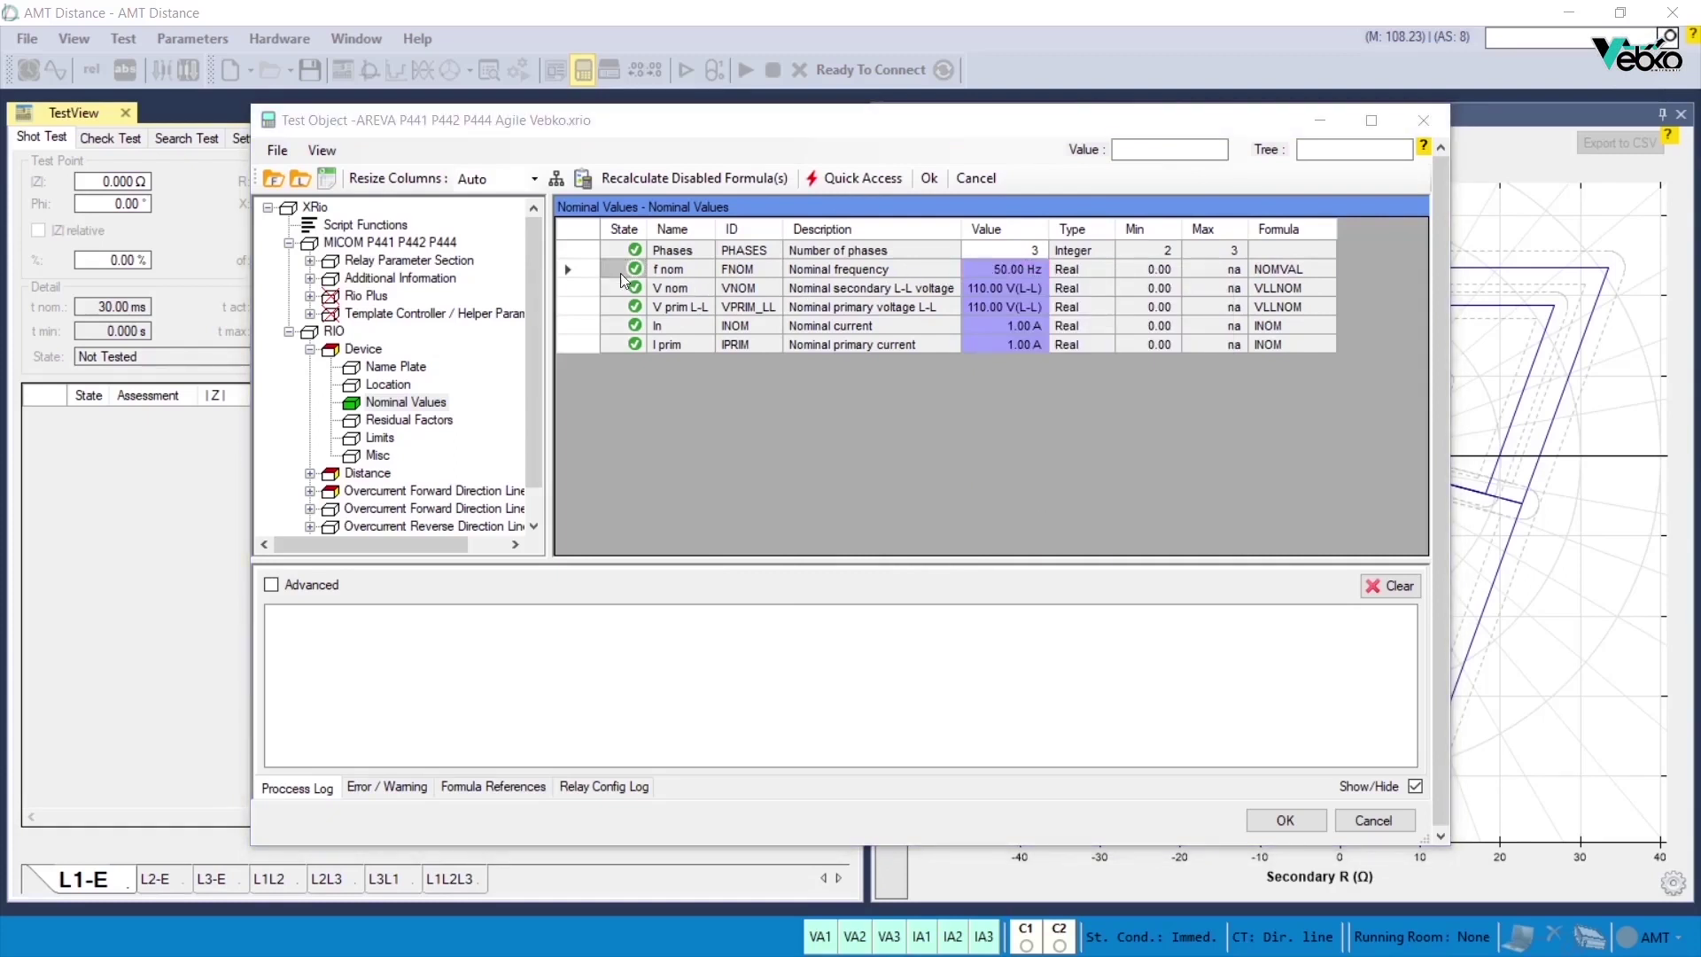
{"action": "left_click", "coordinate": [587, 269]}
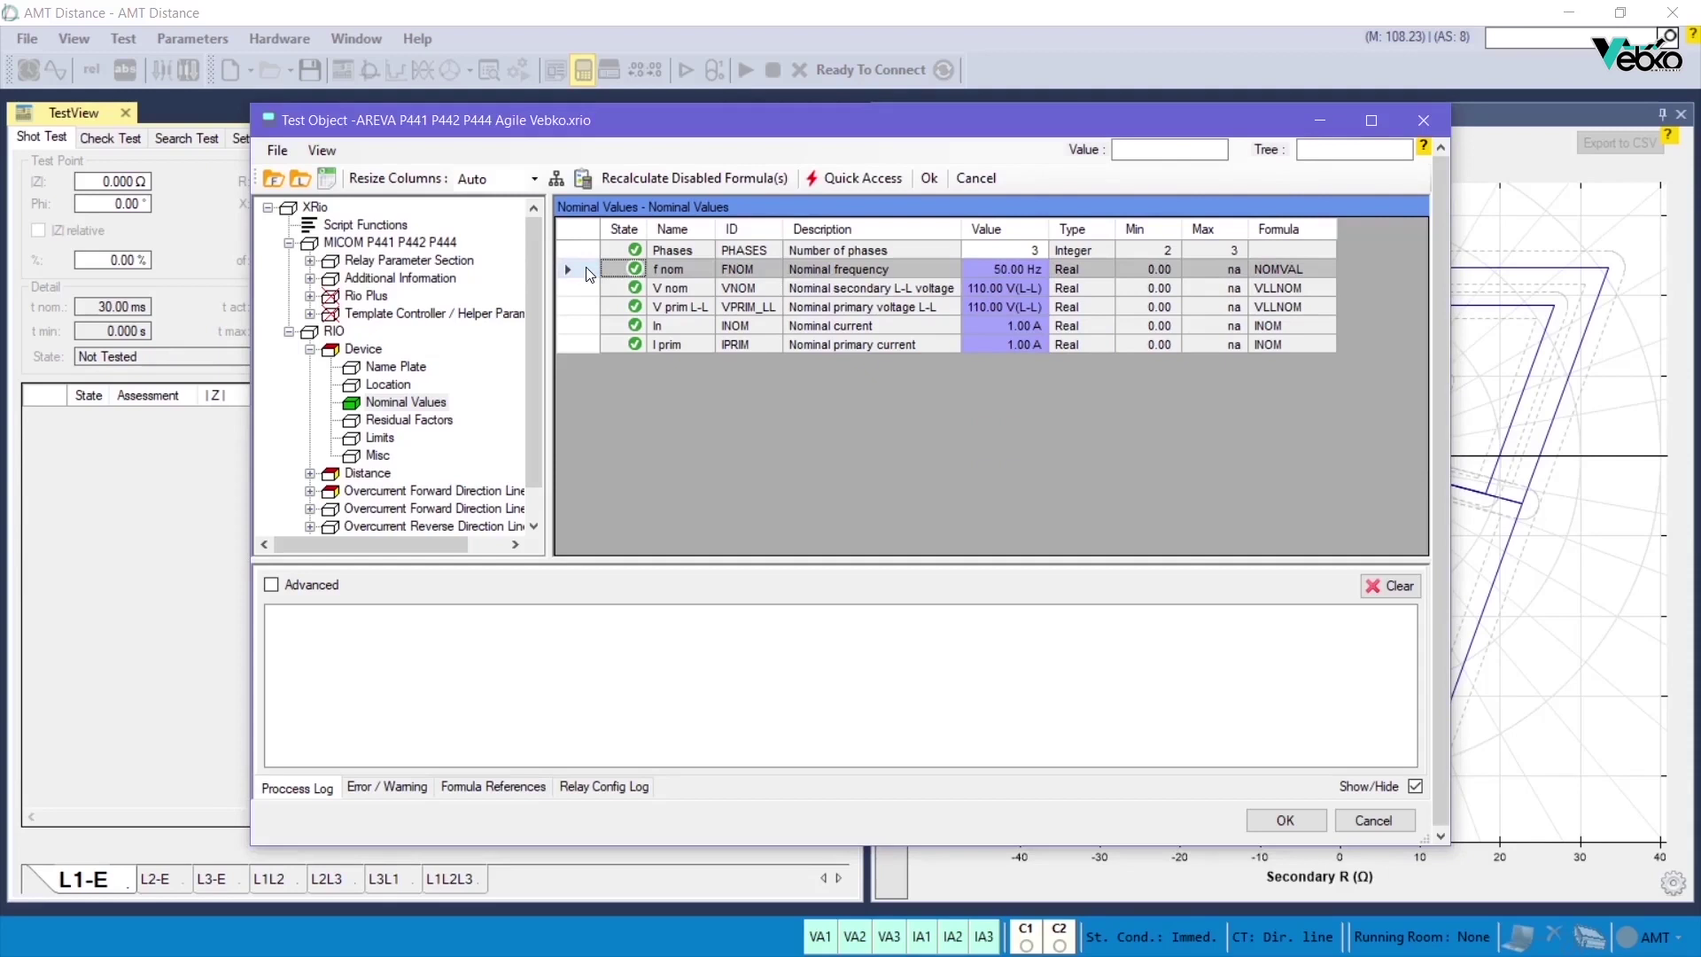
{"action": "double_click", "coordinate": [589, 270]}
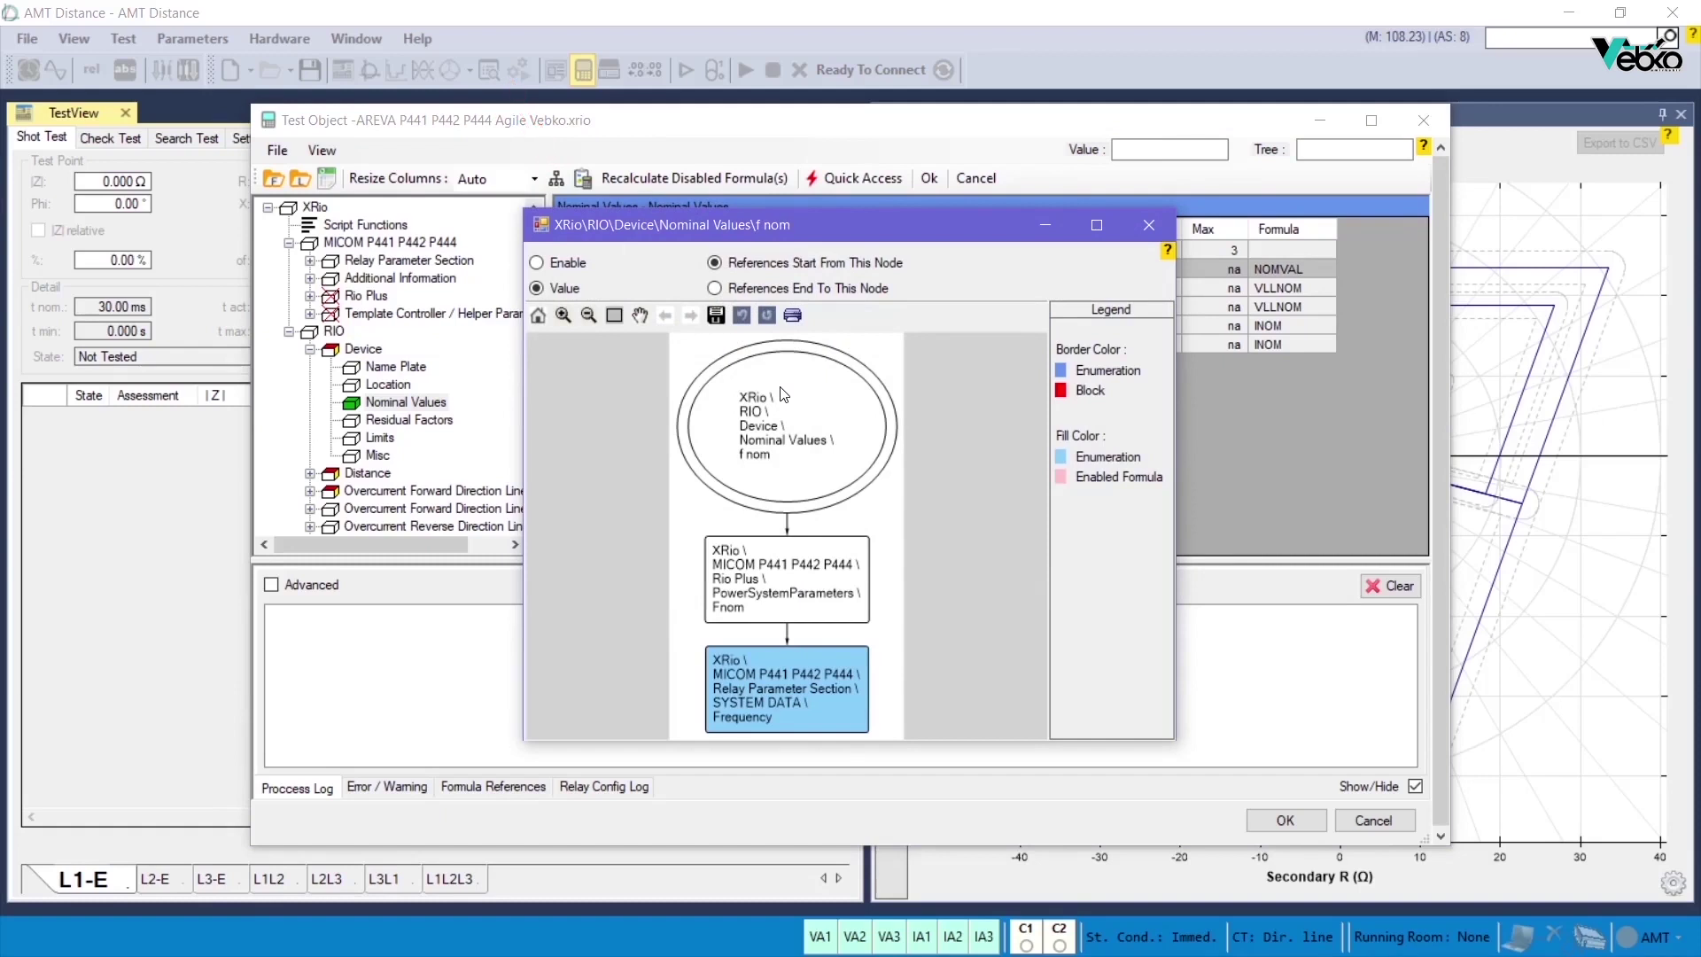
{"action": "double_click", "coordinate": [786, 585]}
{"action": "left_click_drag", "start_coordinate": [776, 215], "coordinate": [997, 352]}
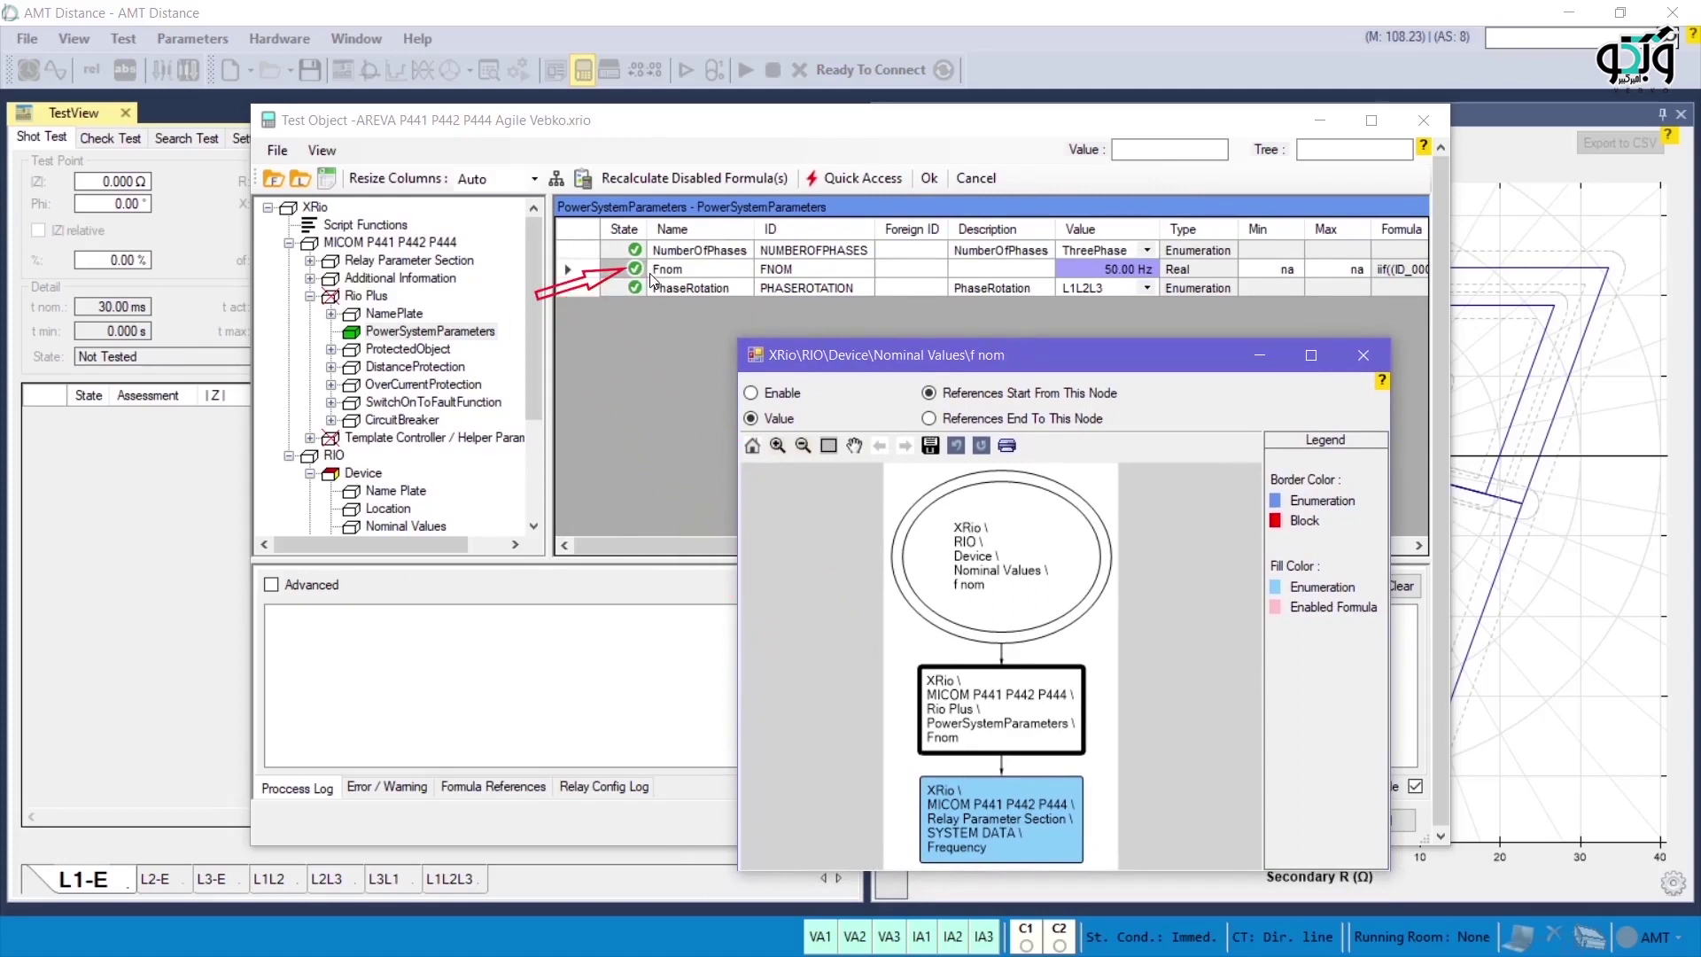
{"action": "double_click", "coordinate": [954, 799]}
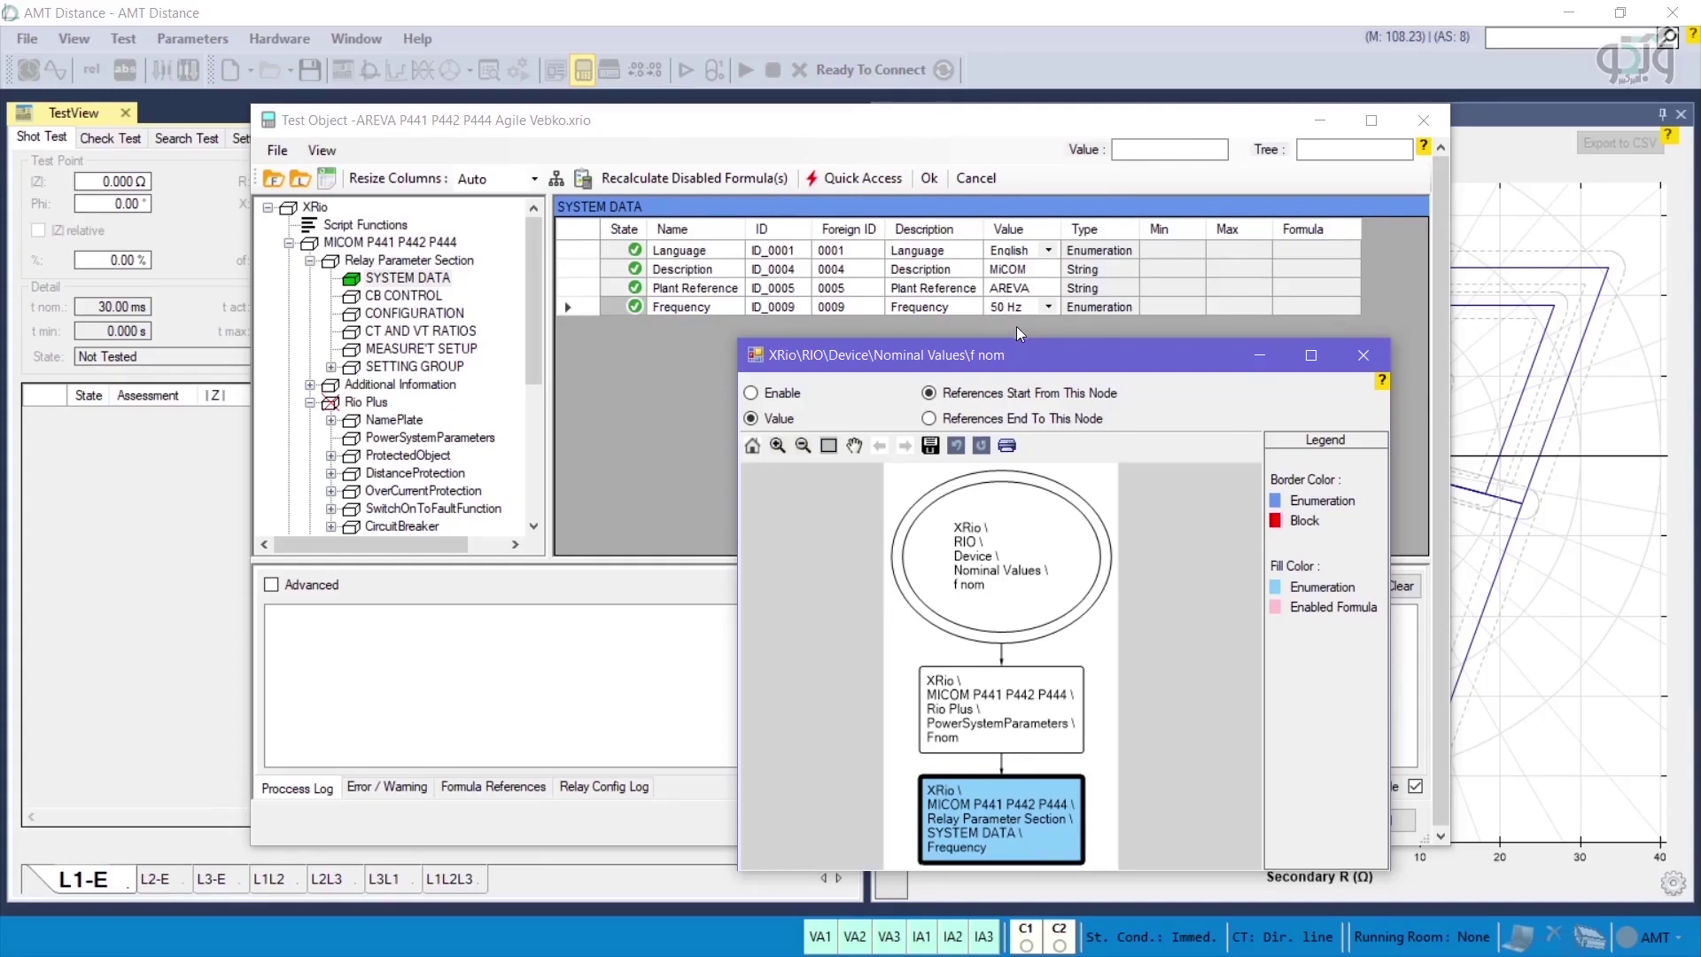
{"action": "double_click", "coordinate": [1065, 558]}
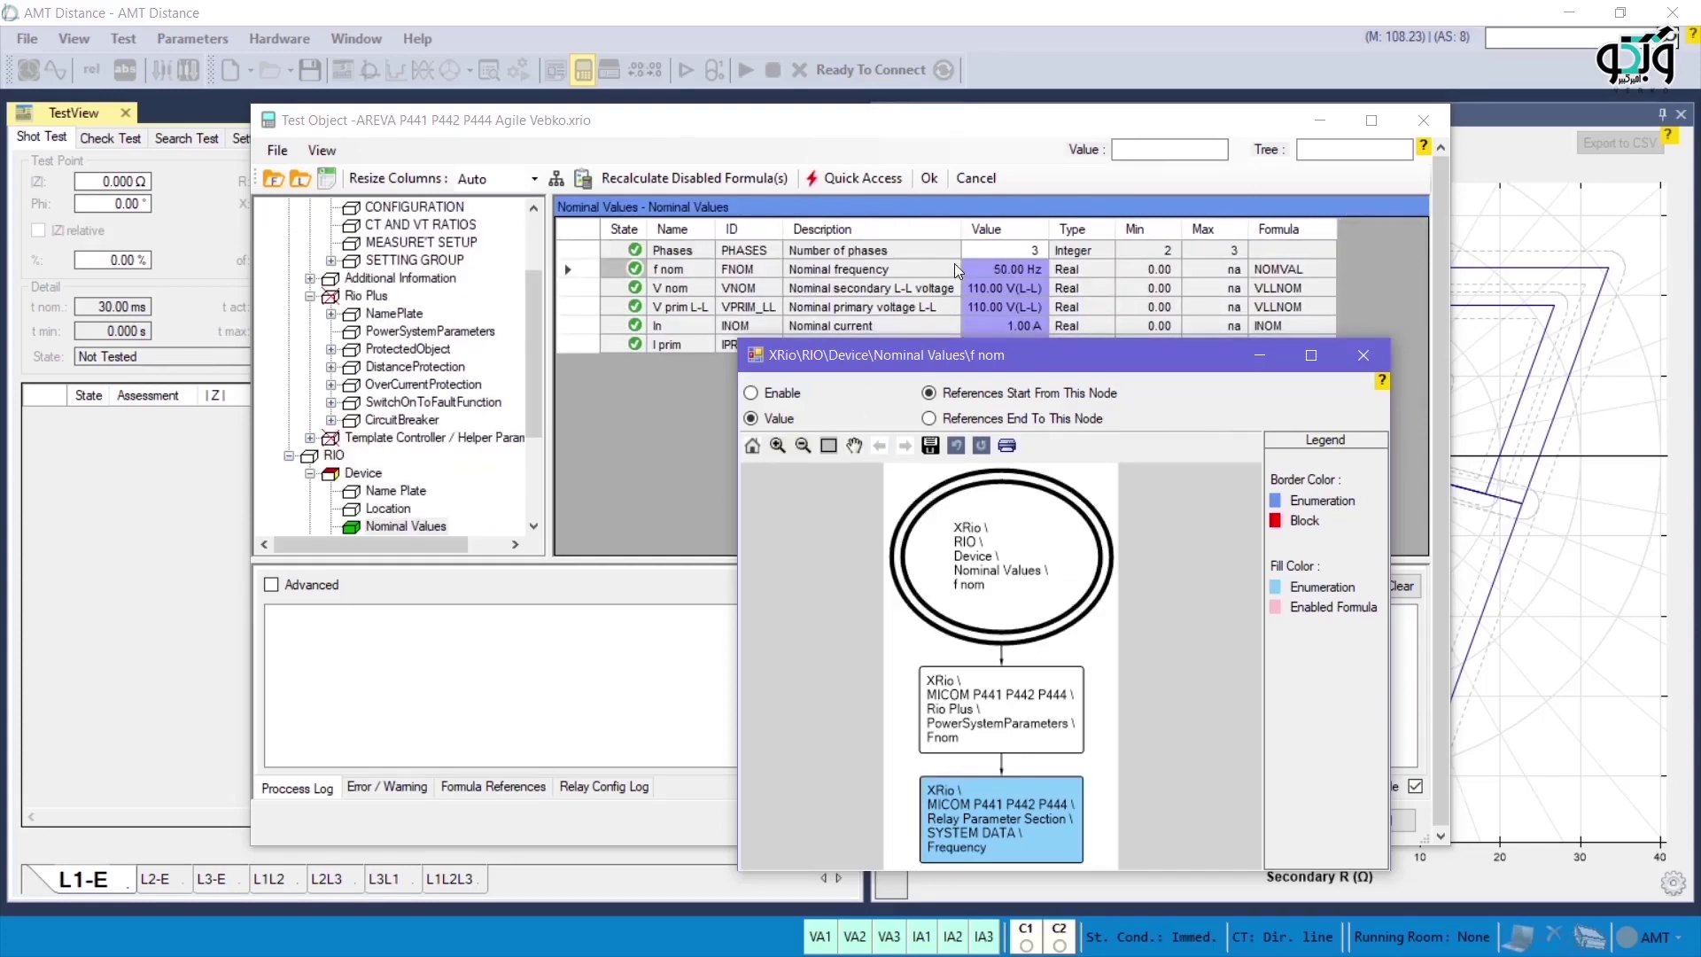
{"action": "left_click", "coordinate": [1363, 354]}
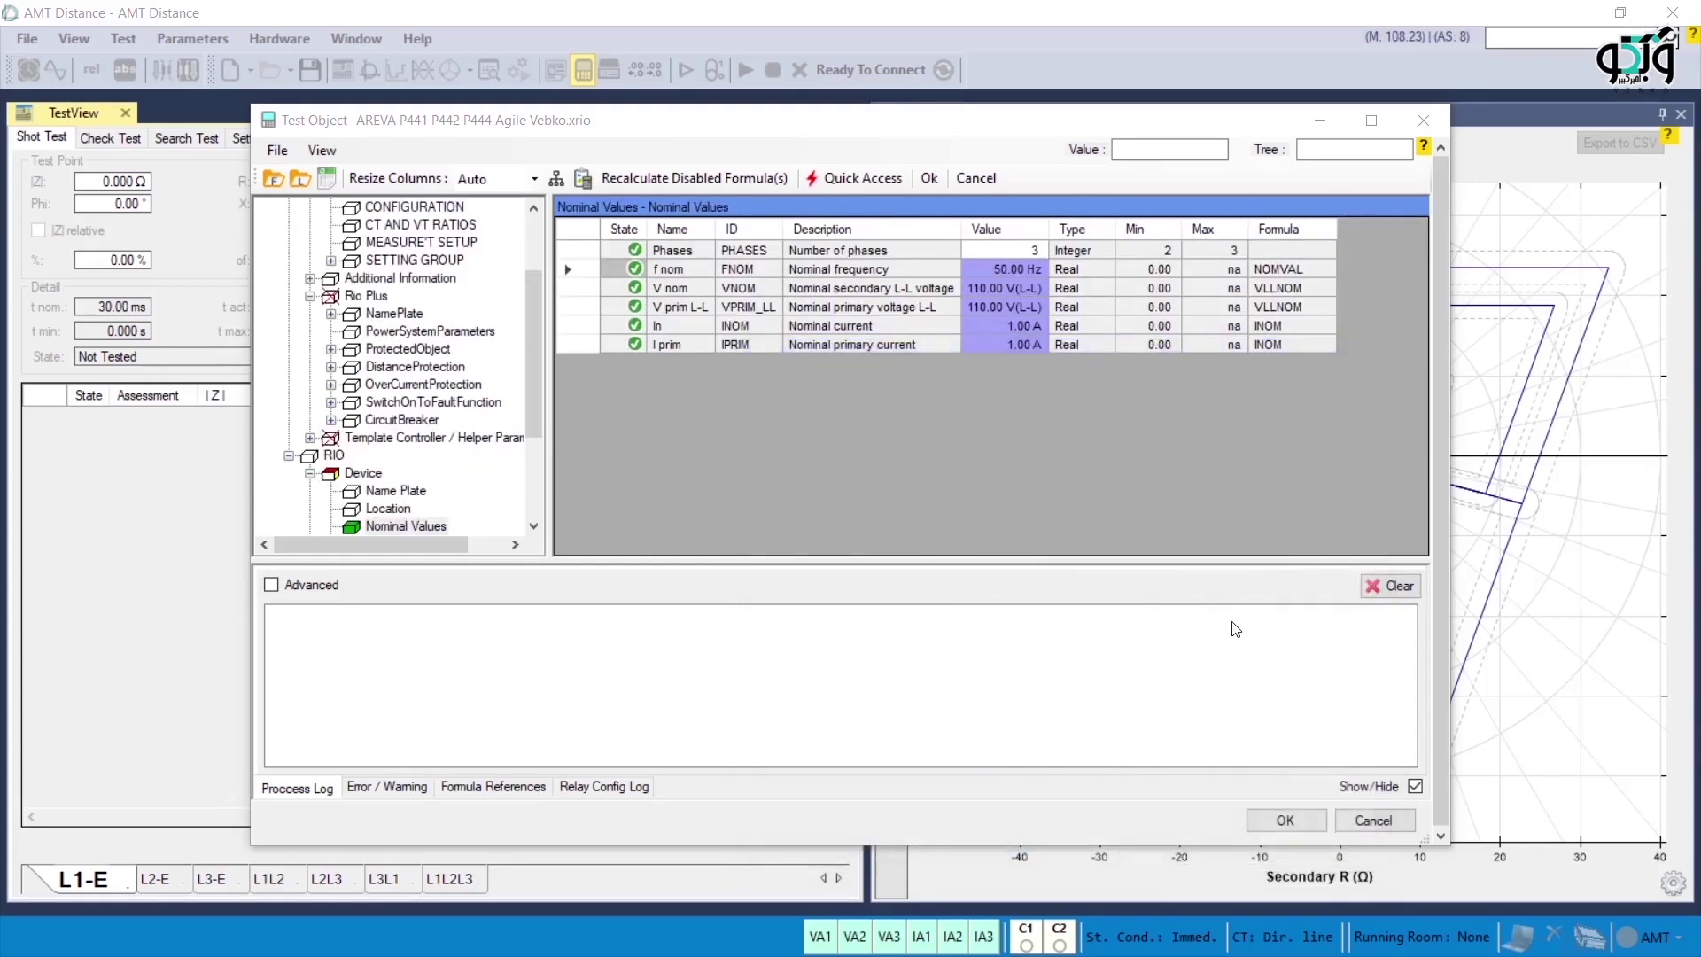
In 1111.xrio, fold CUSTOM, unfold RIO to reveal FNOM's RIOPLUS reference, then reopen CUSTOM.
{"action": "key", "text": "alt+Tab"}
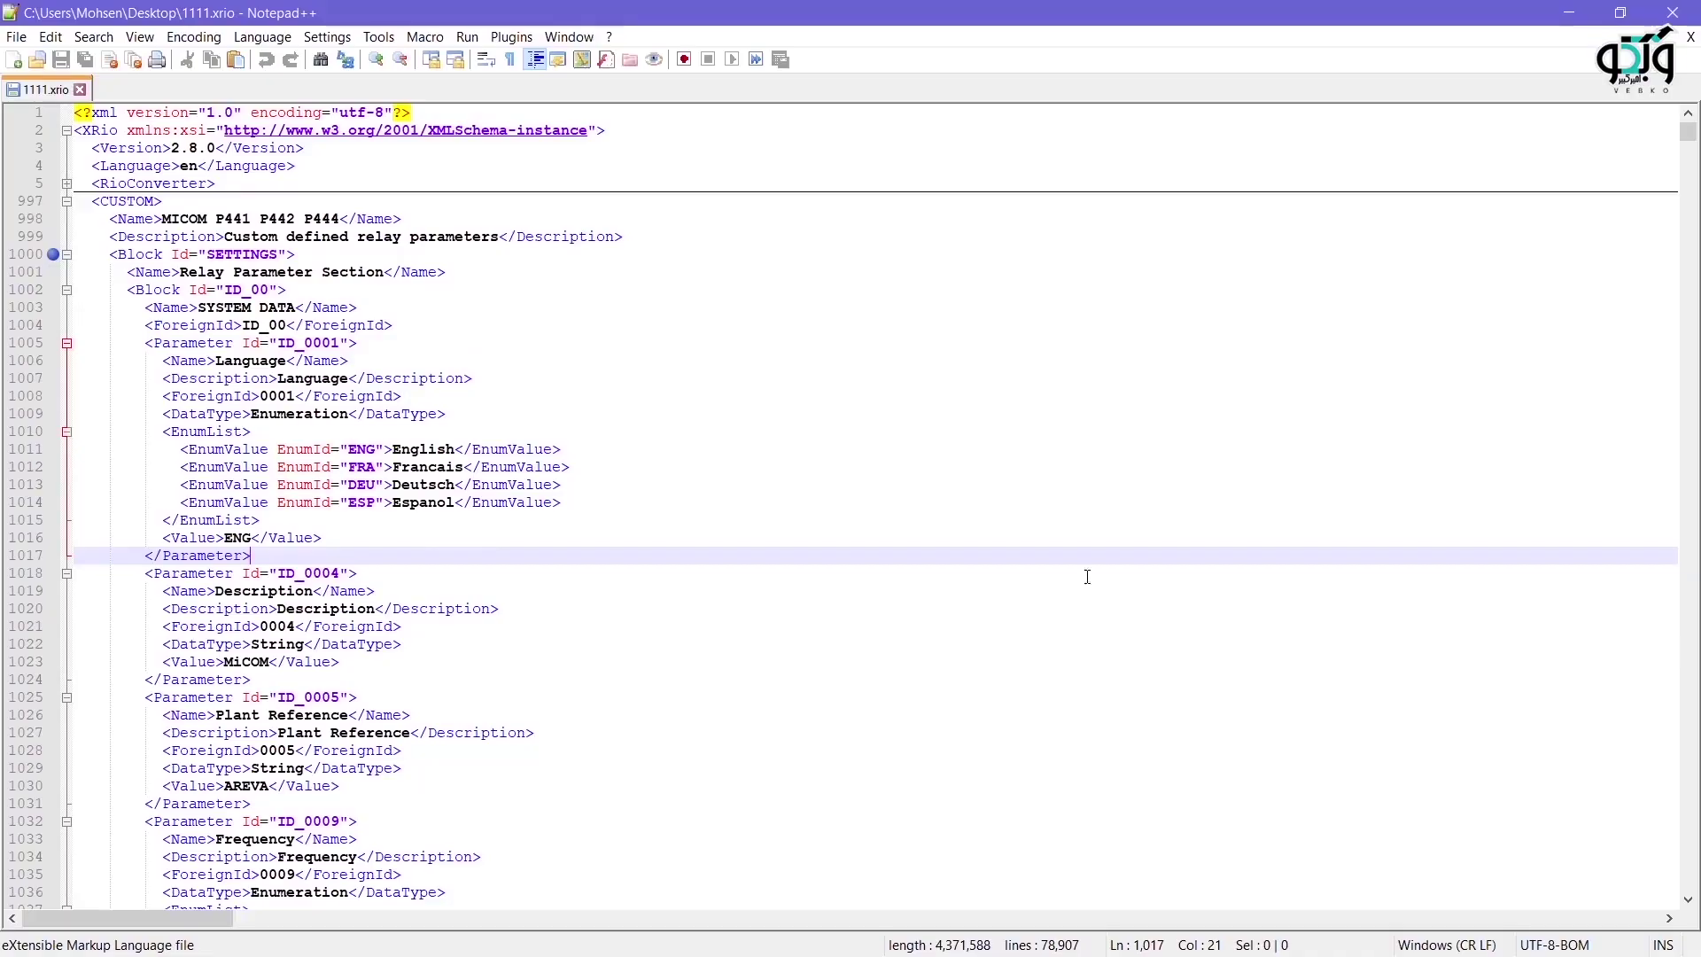
{"action": "left_click", "coordinate": [66, 201]}
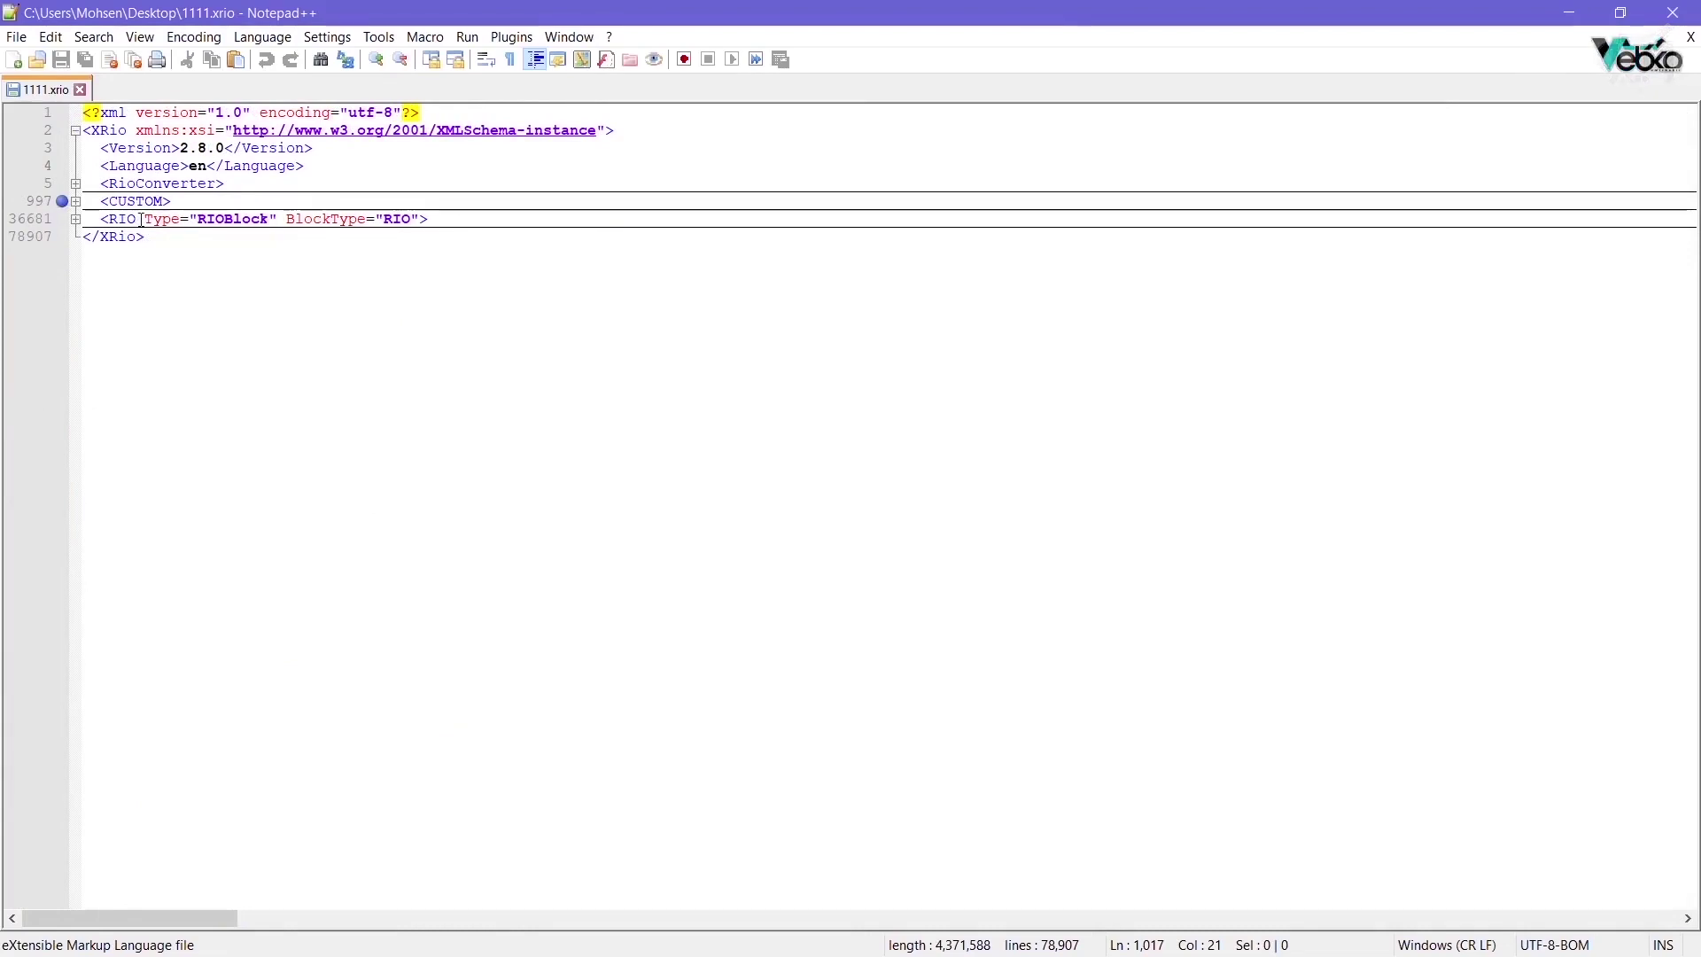
{"action": "left_click", "coordinate": [76, 219]}
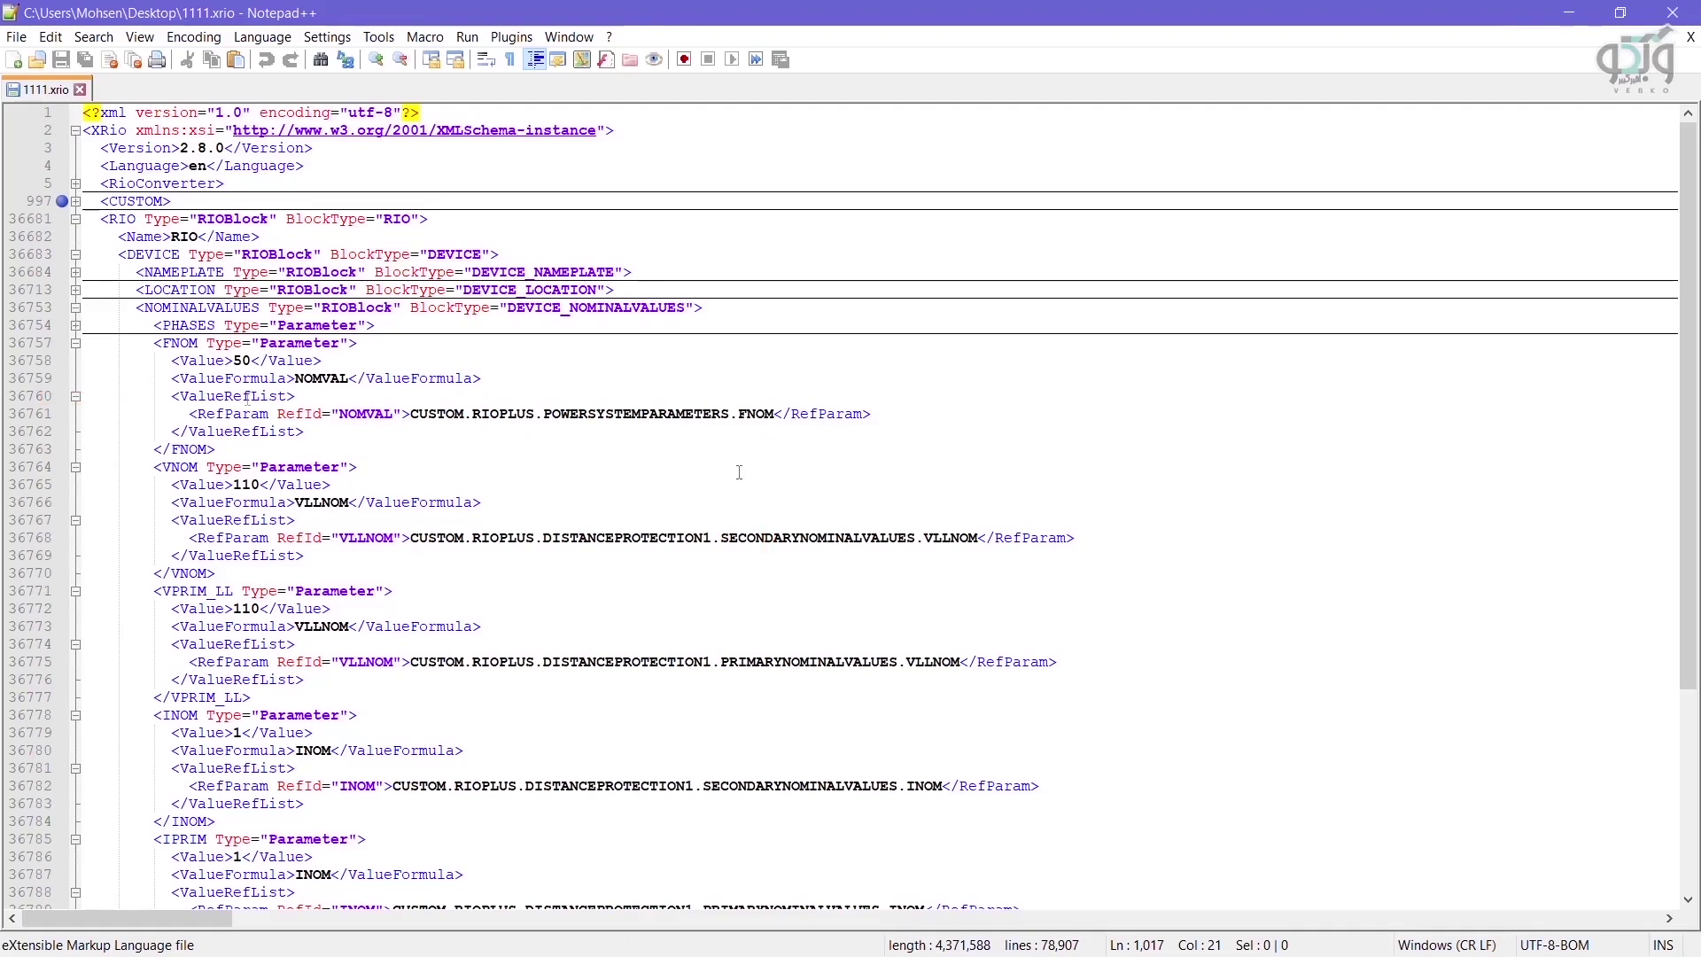
{"action": "left_click", "coordinate": [73, 202]}
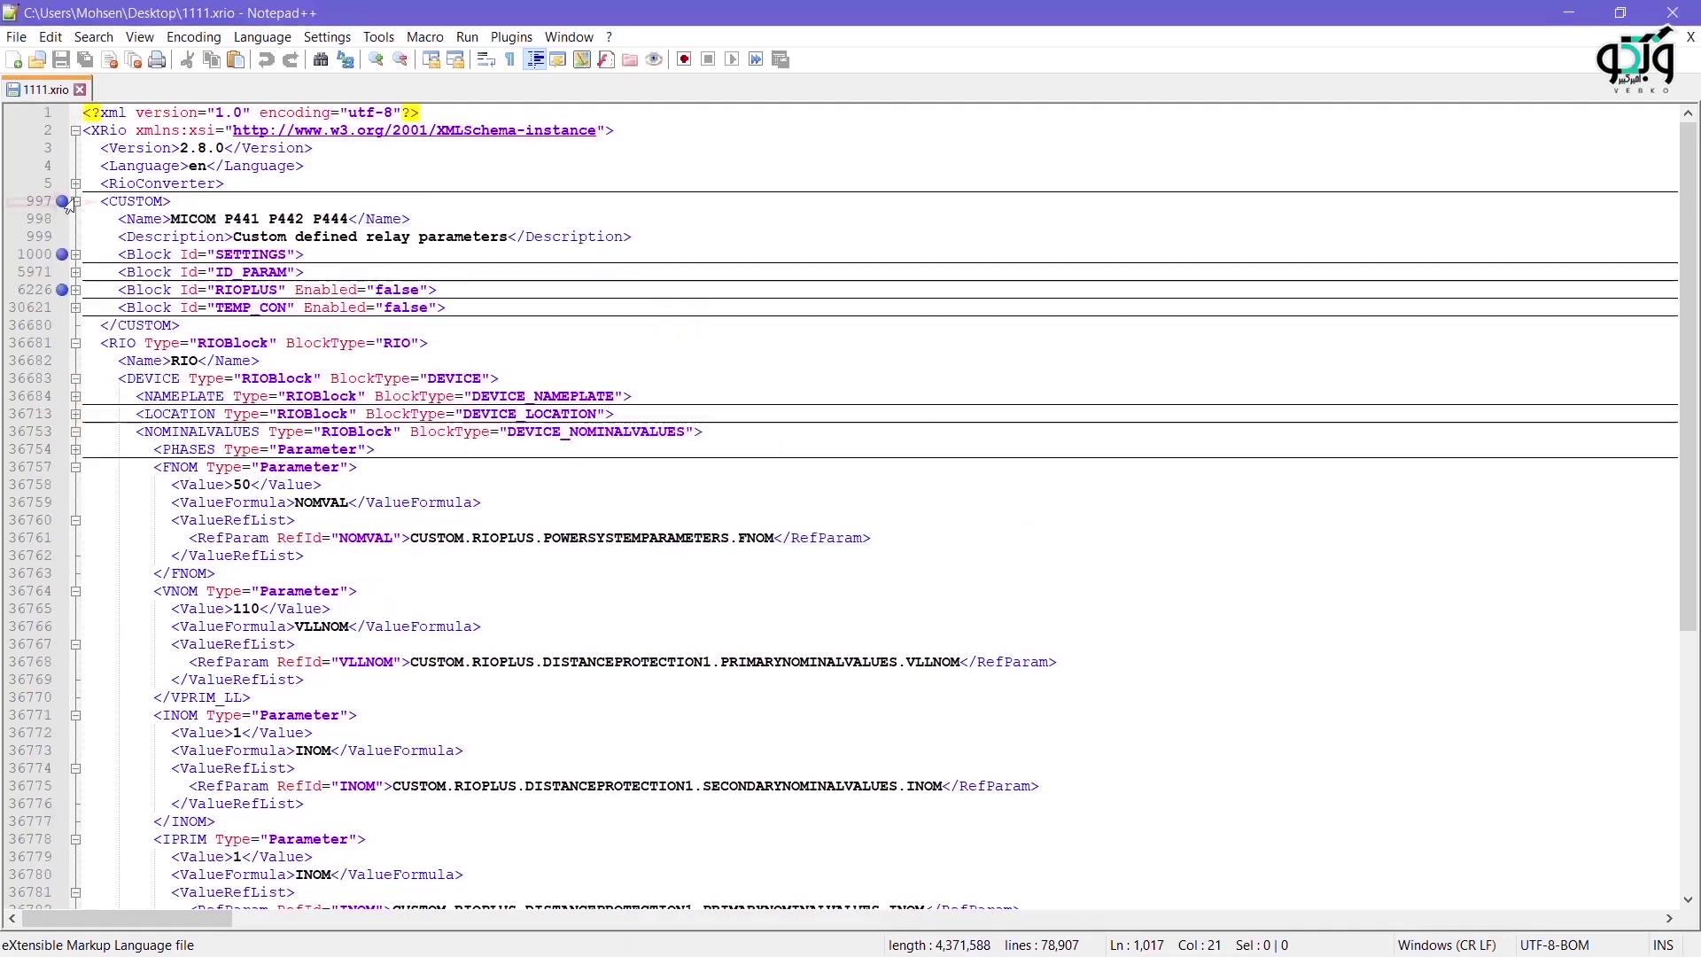
Unfold RIOPLUS, POWERSYSTEMPARAMETERS and SETTINGS to show Fnom's iif formula and SYSTEM DATA.
{"action": "left_click", "coordinate": [76, 290]}
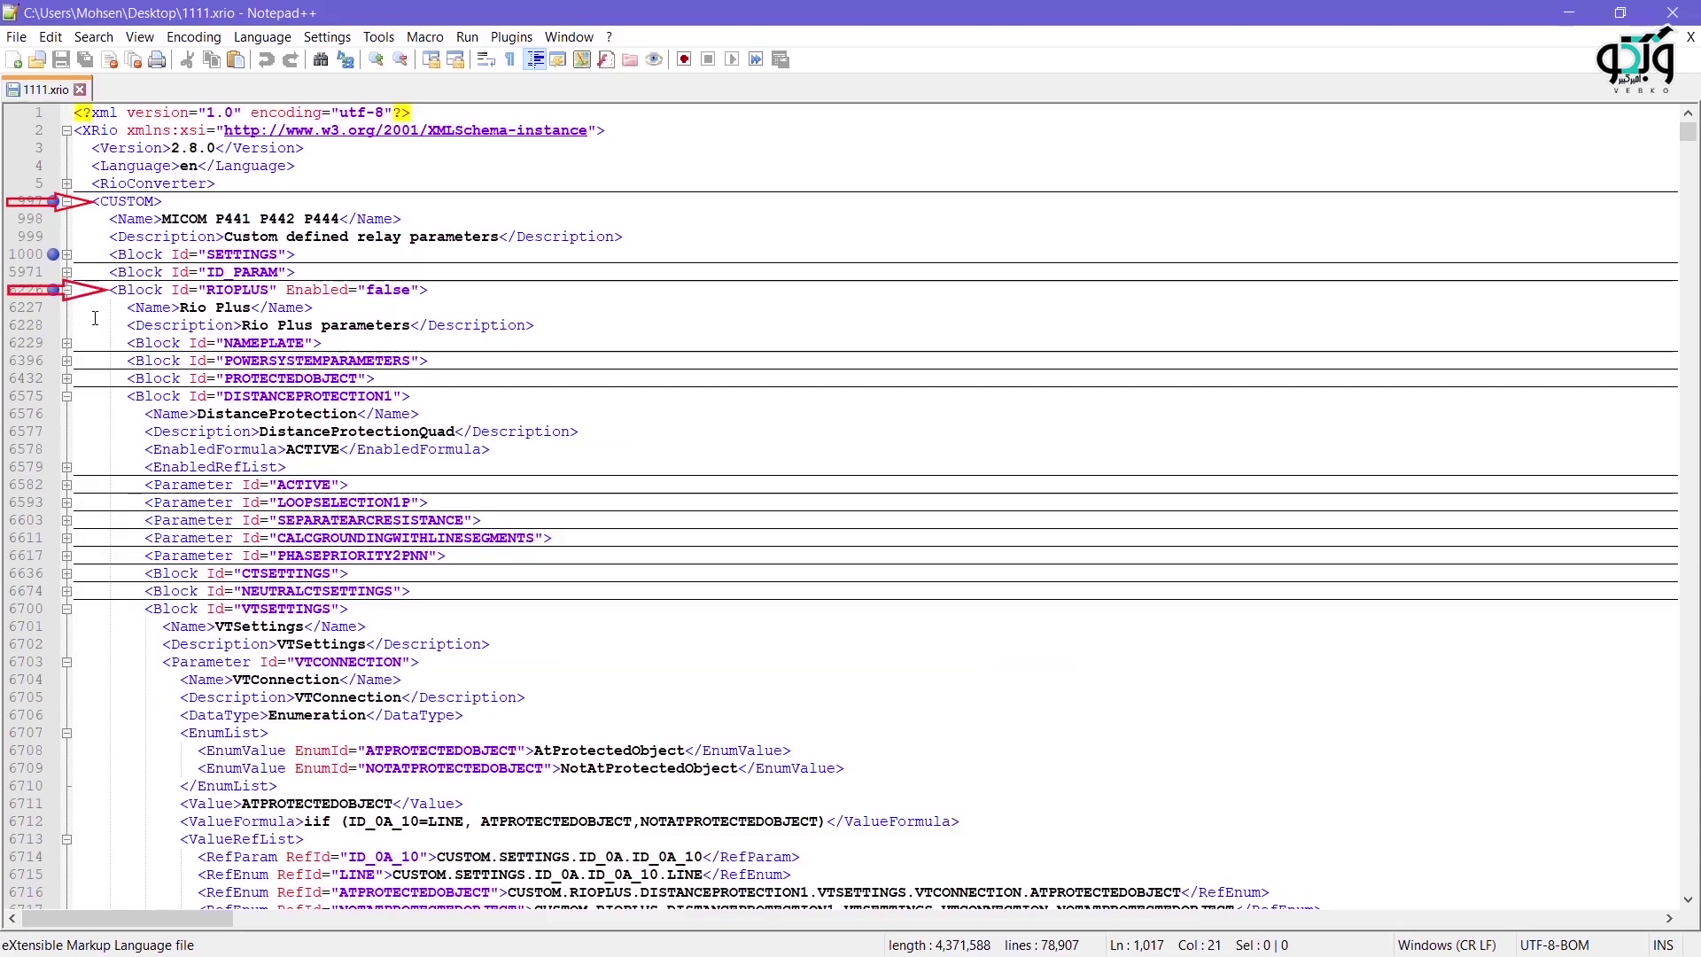
{"action": "left_click", "coordinate": [68, 360]}
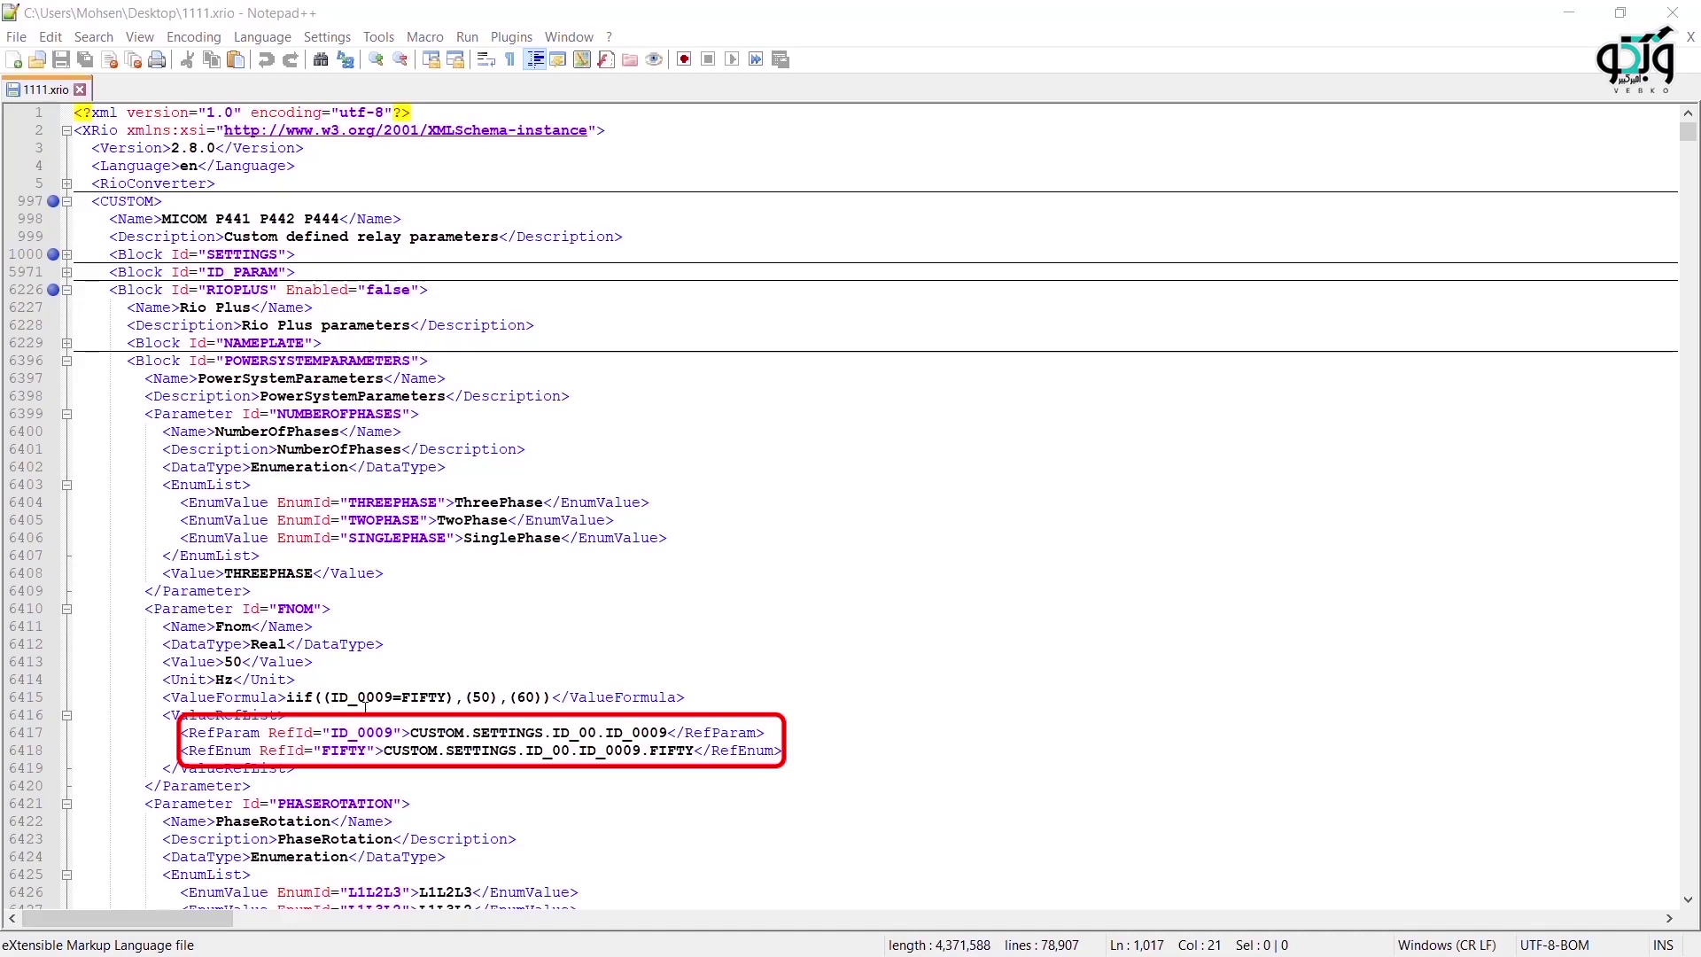
{"action": "left_click", "coordinate": [65, 255]}
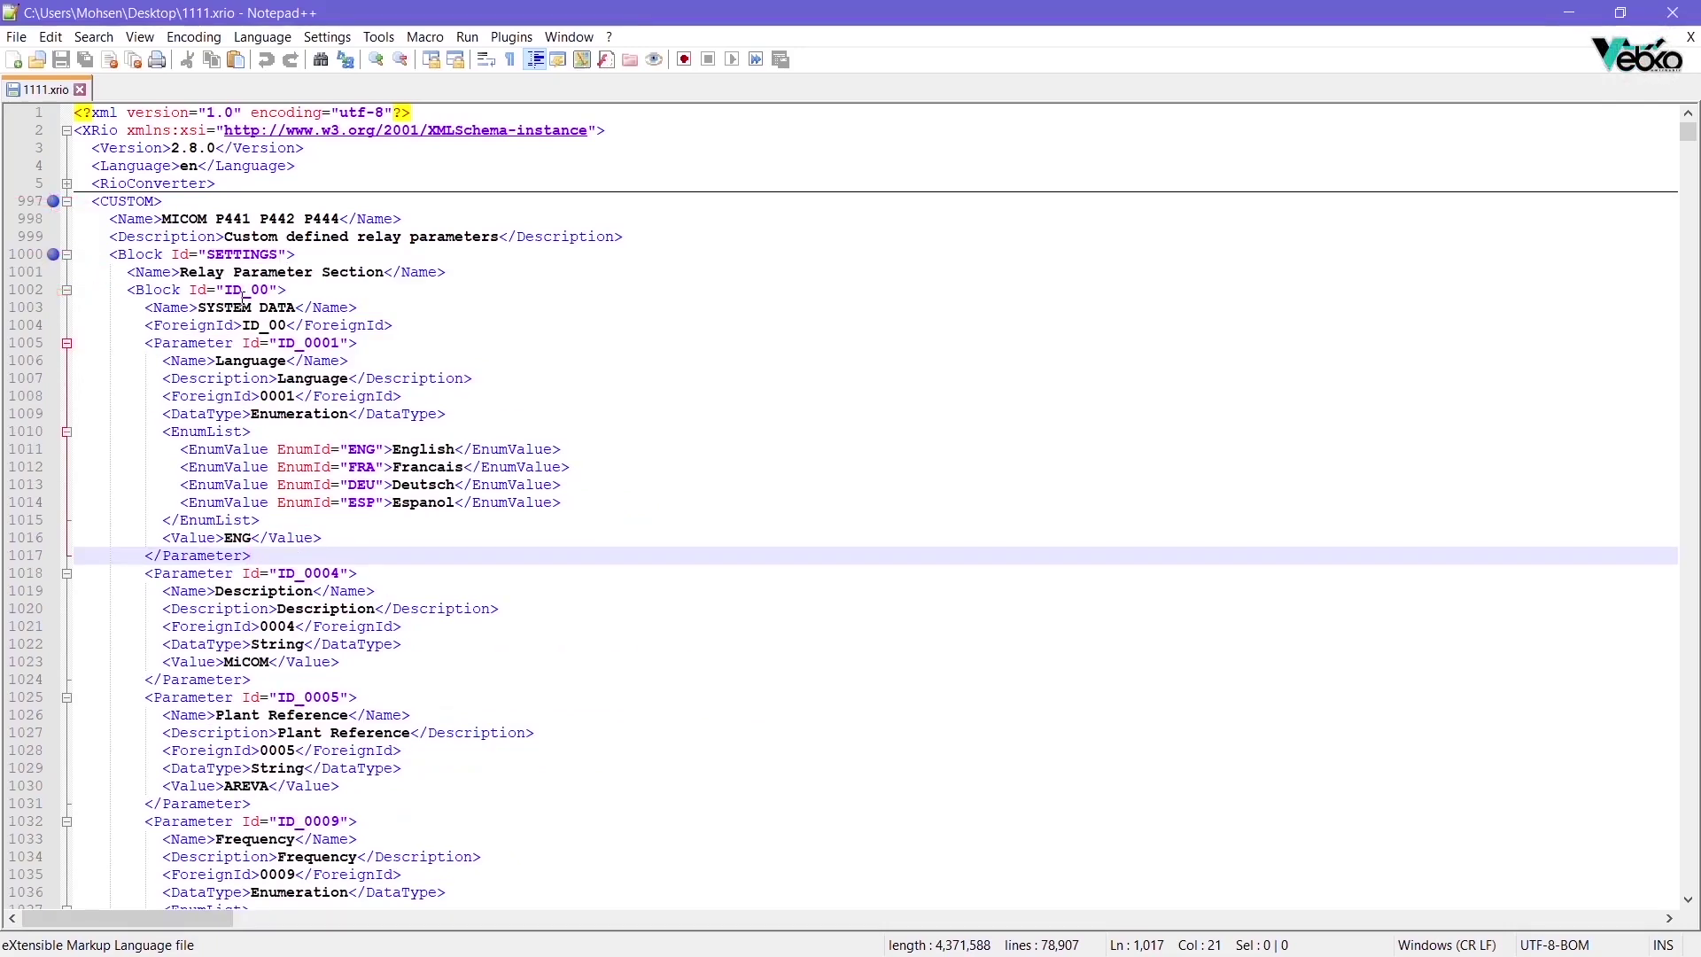
Scroll the XML down to the Frequency parameter ID_0009.
{"action": "scroll", "coordinate": [418, 672], "scroll_direction": "down", "scroll_amount": 2}
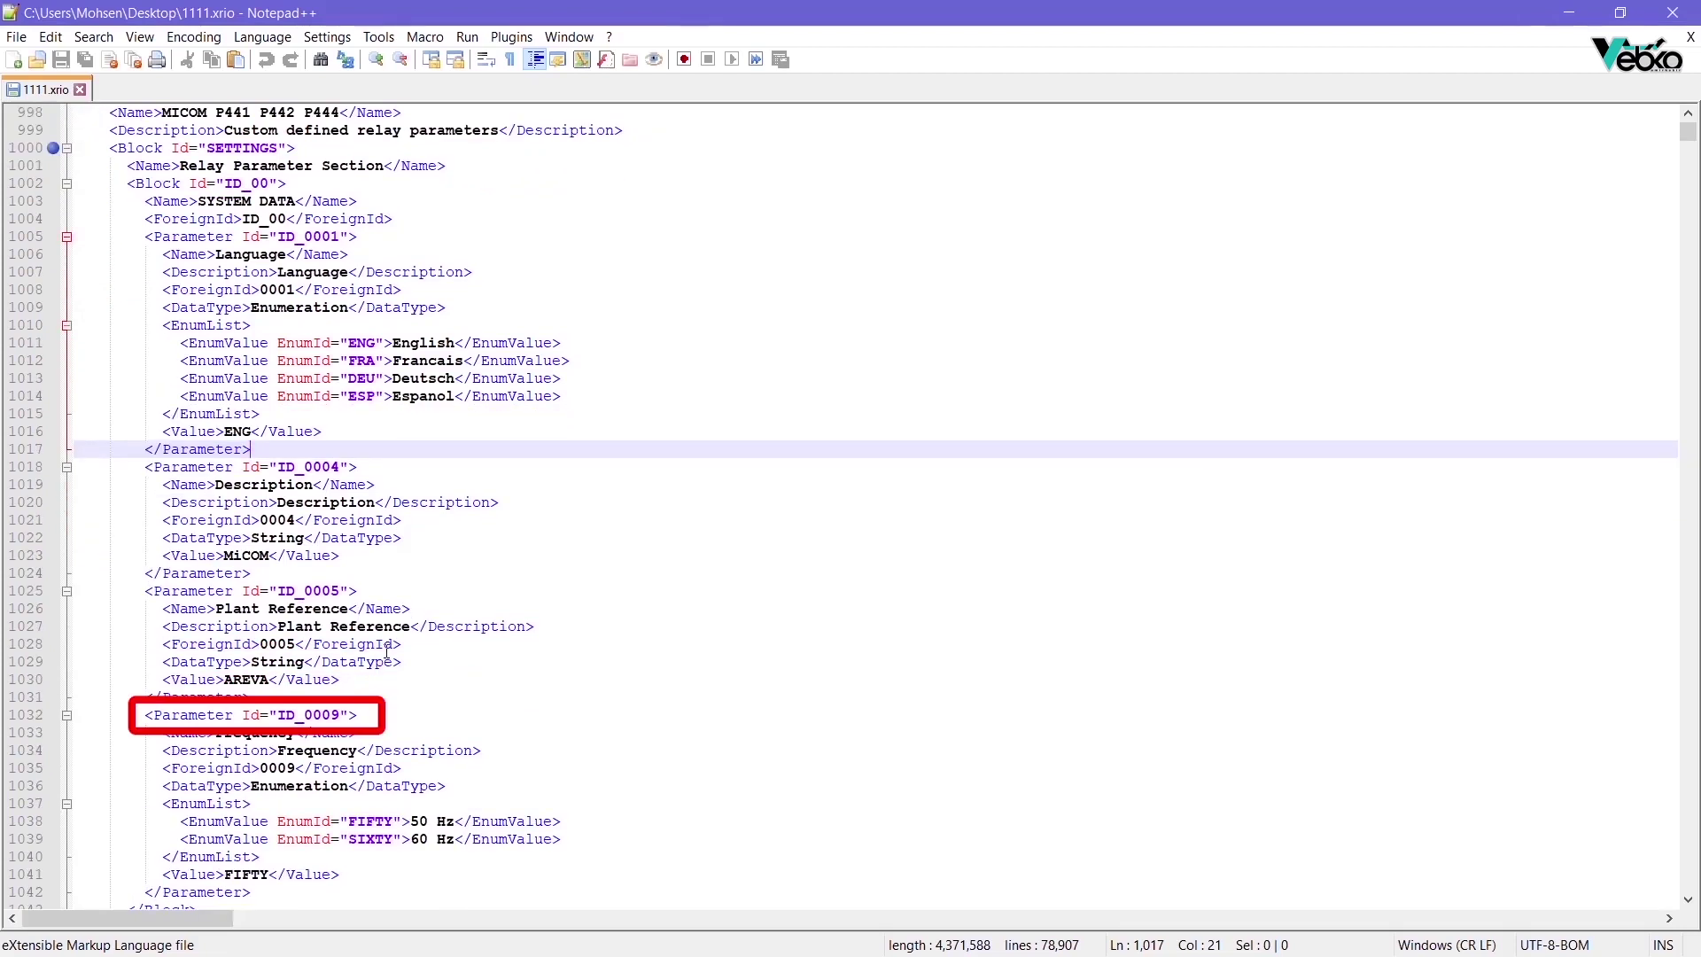
{"action": "scroll", "coordinate": [346, 700], "scroll_direction": "down", "scroll_amount": 1}
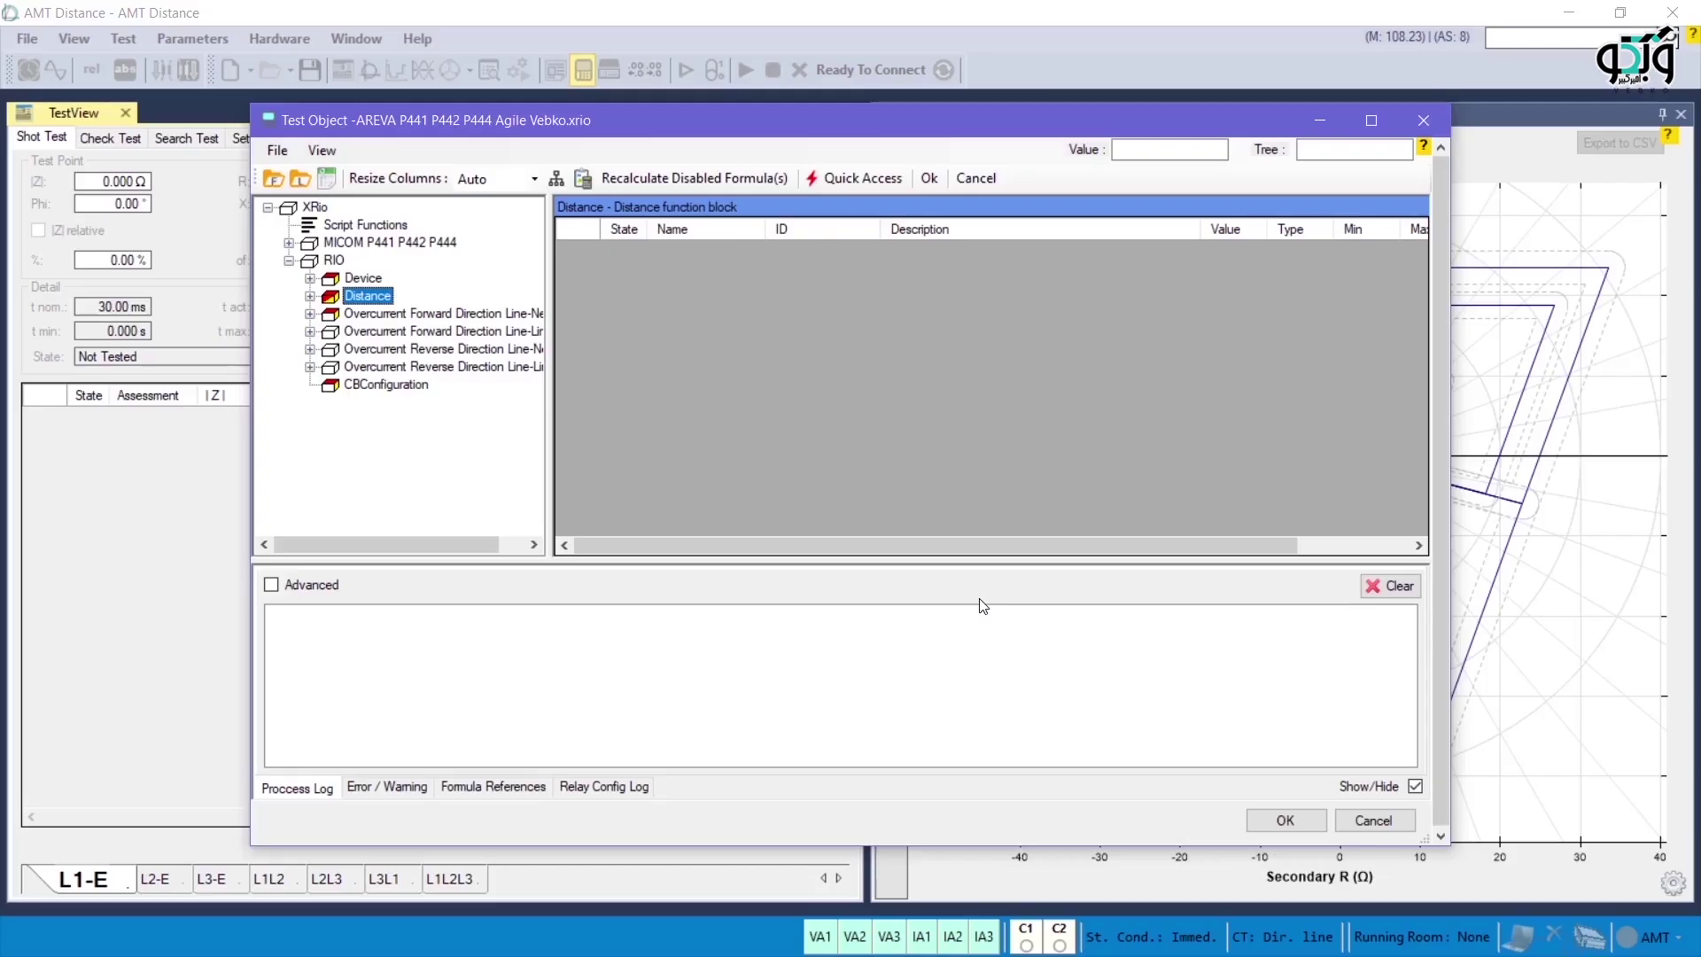
Open Zone P Ground's generic shape M3 element and select its 180.00° Angle.
{"action": "left_click", "coordinate": [309, 296]}
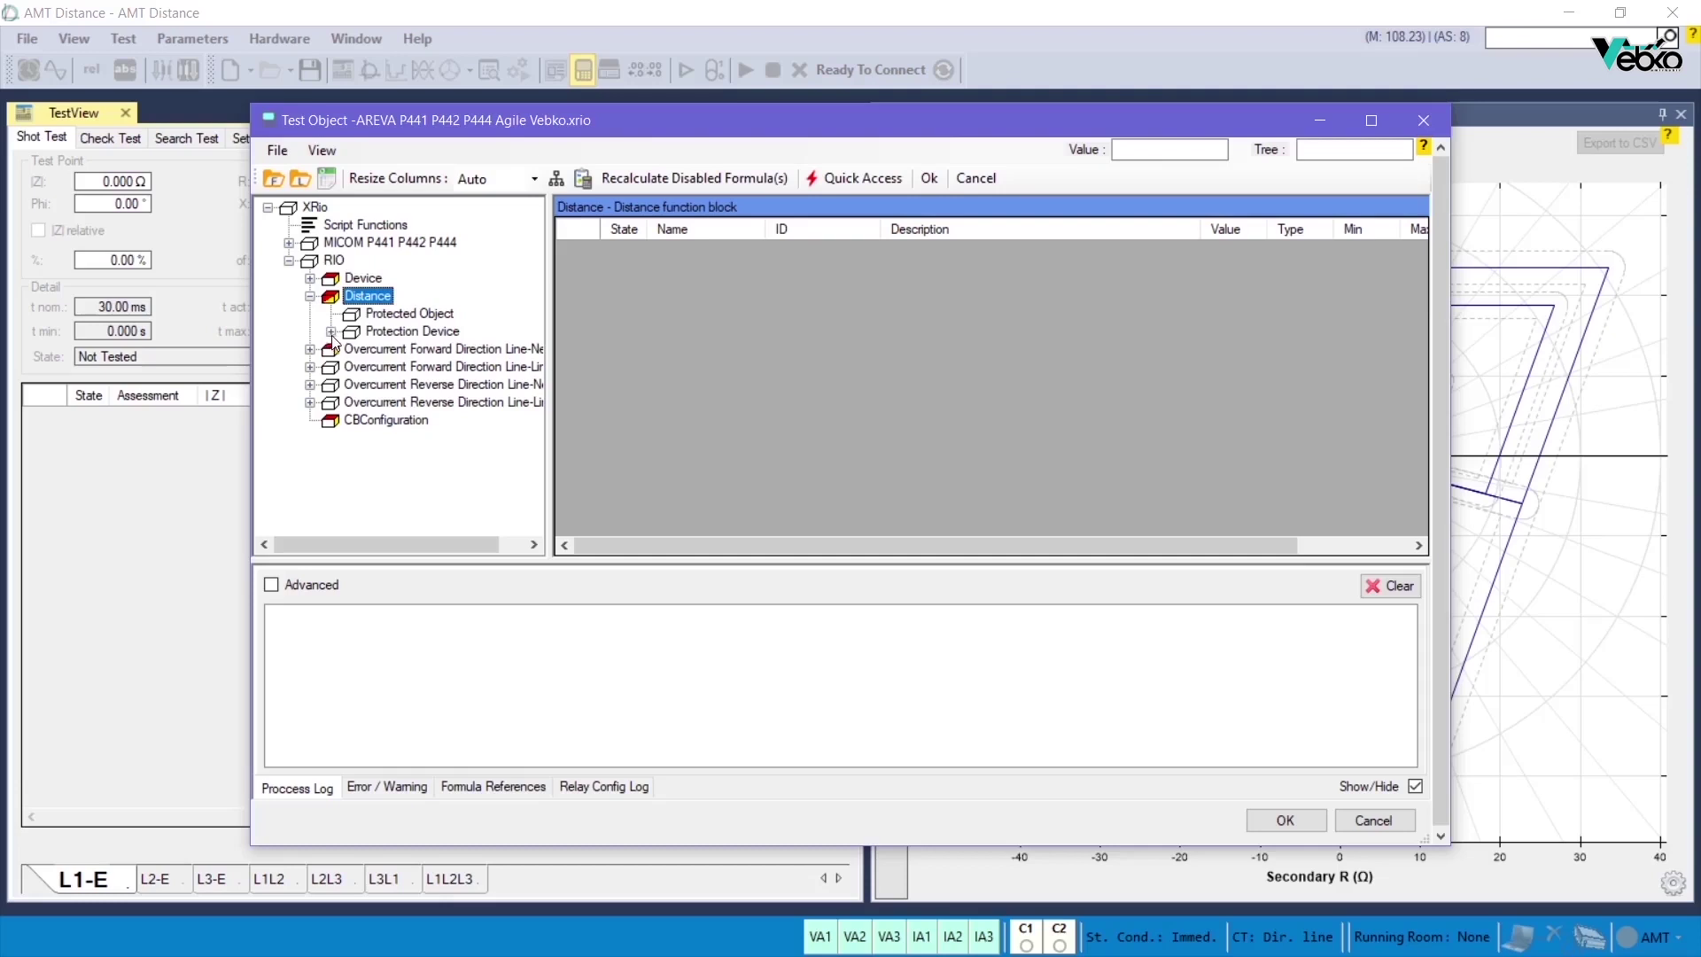
{"action": "left_click", "coordinate": [330, 331]}
{"action": "left_click", "coordinate": [353, 332]}
{"action": "left_click", "coordinate": [351, 366]}
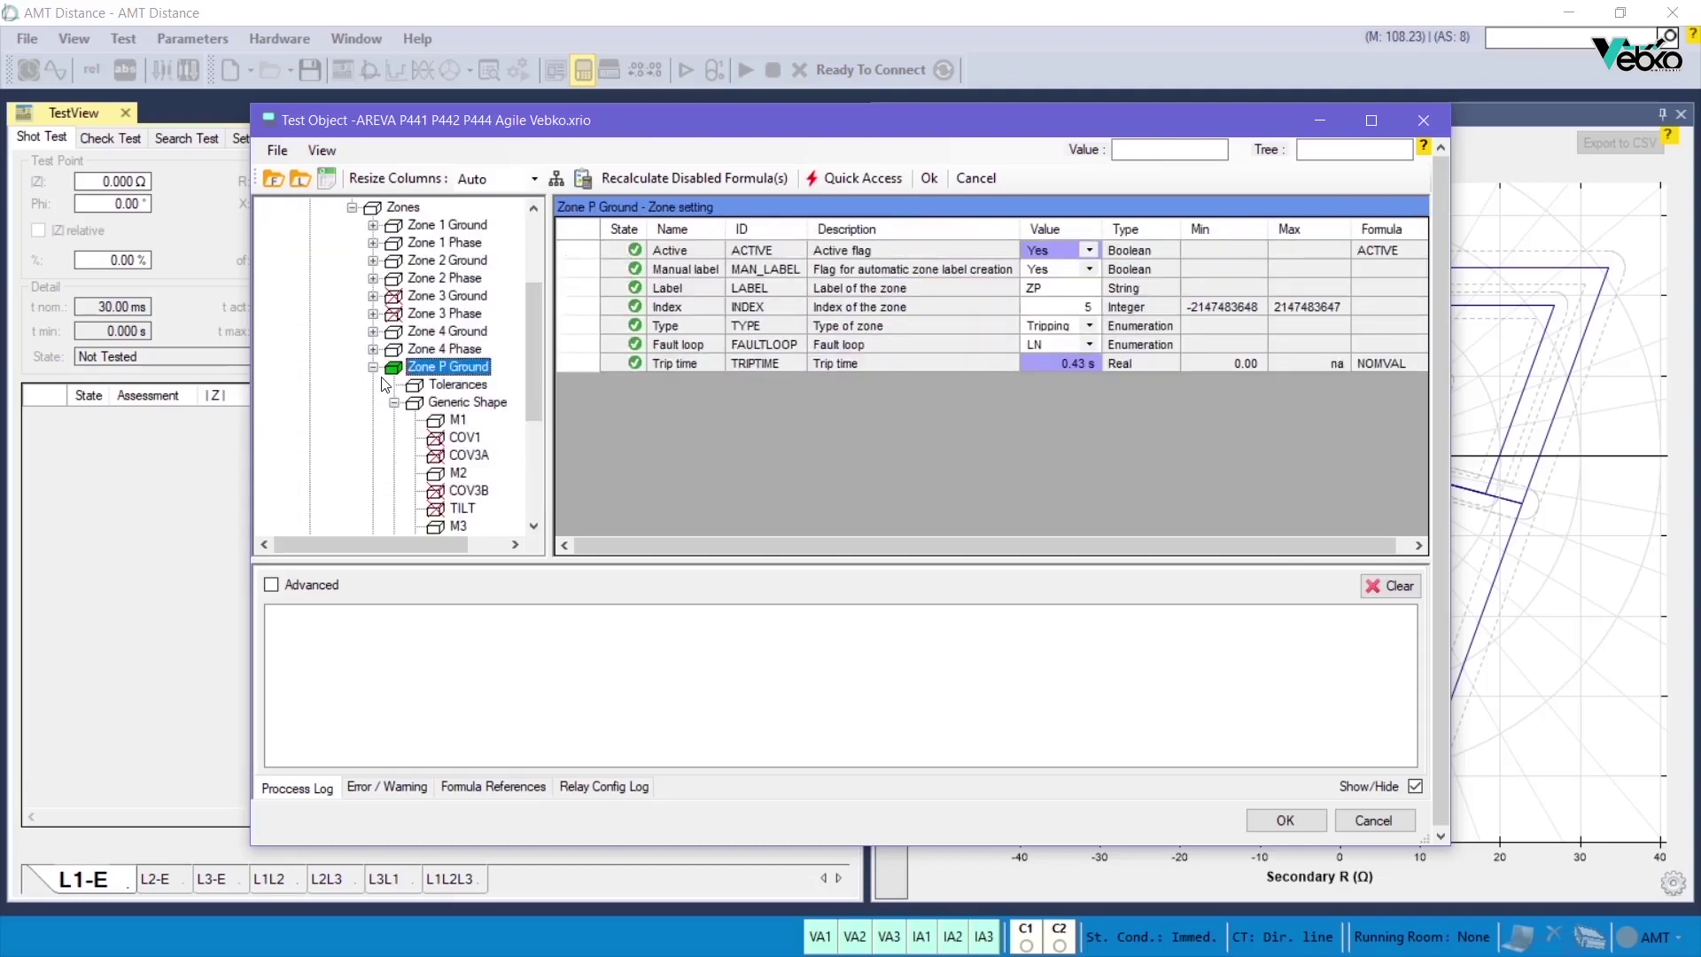
{"action": "left_click", "coordinate": [449, 527]}
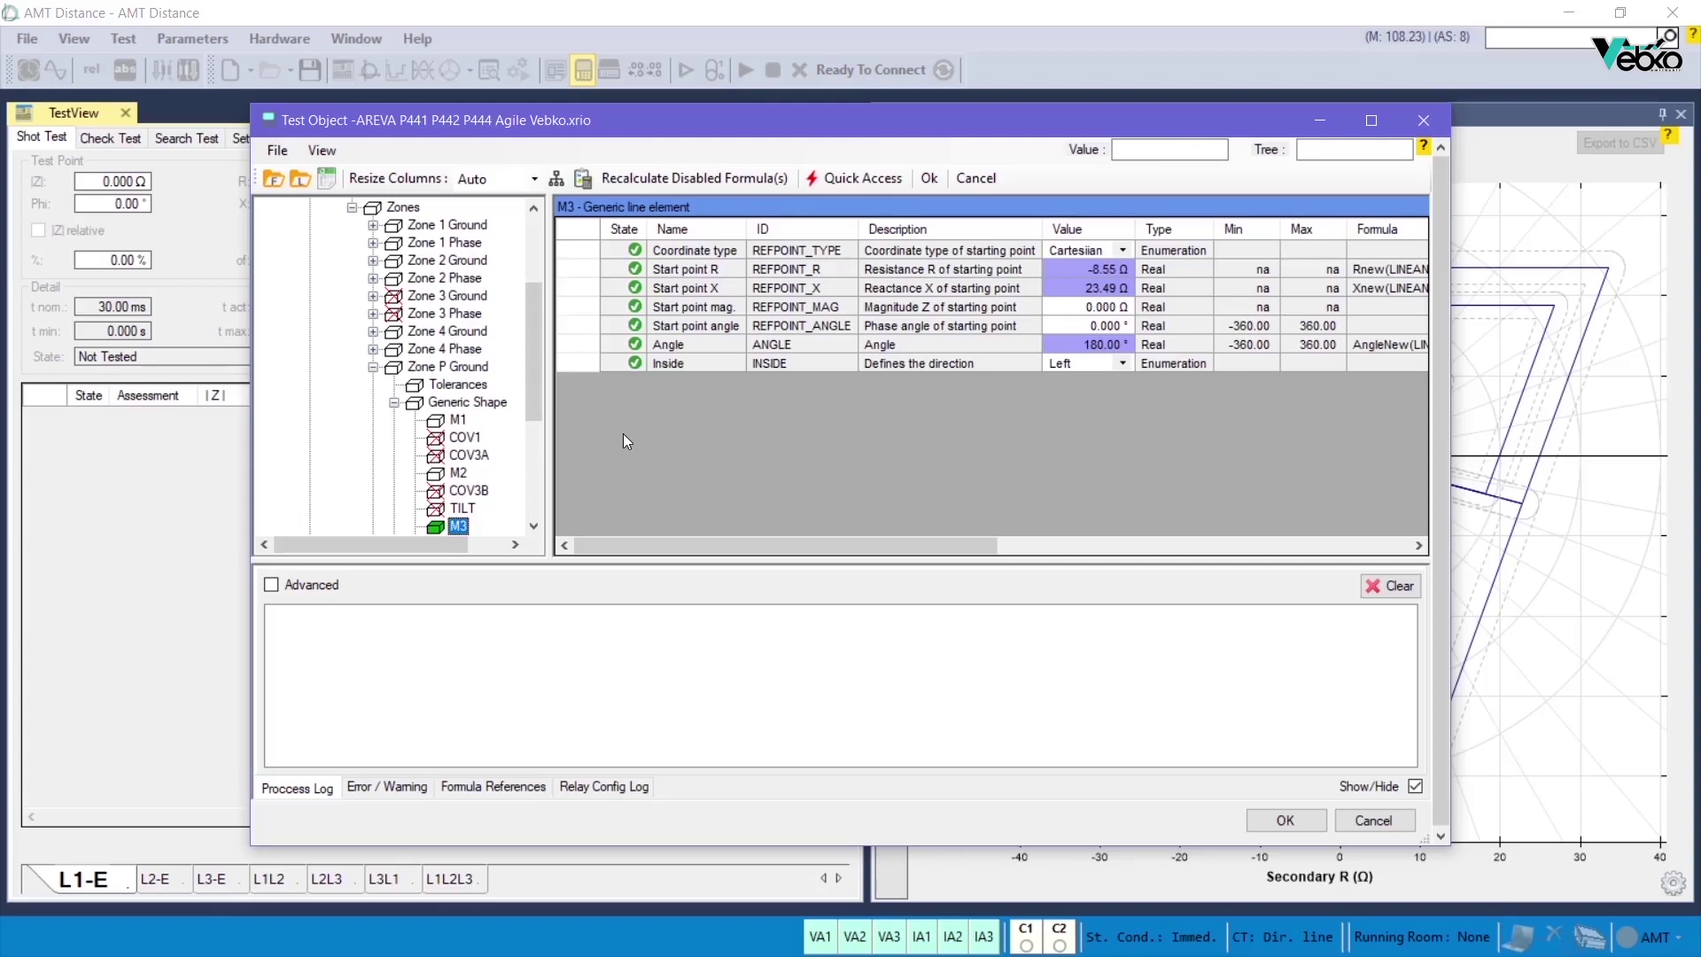
{"action": "left_click", "coordinate": [636, 345]}
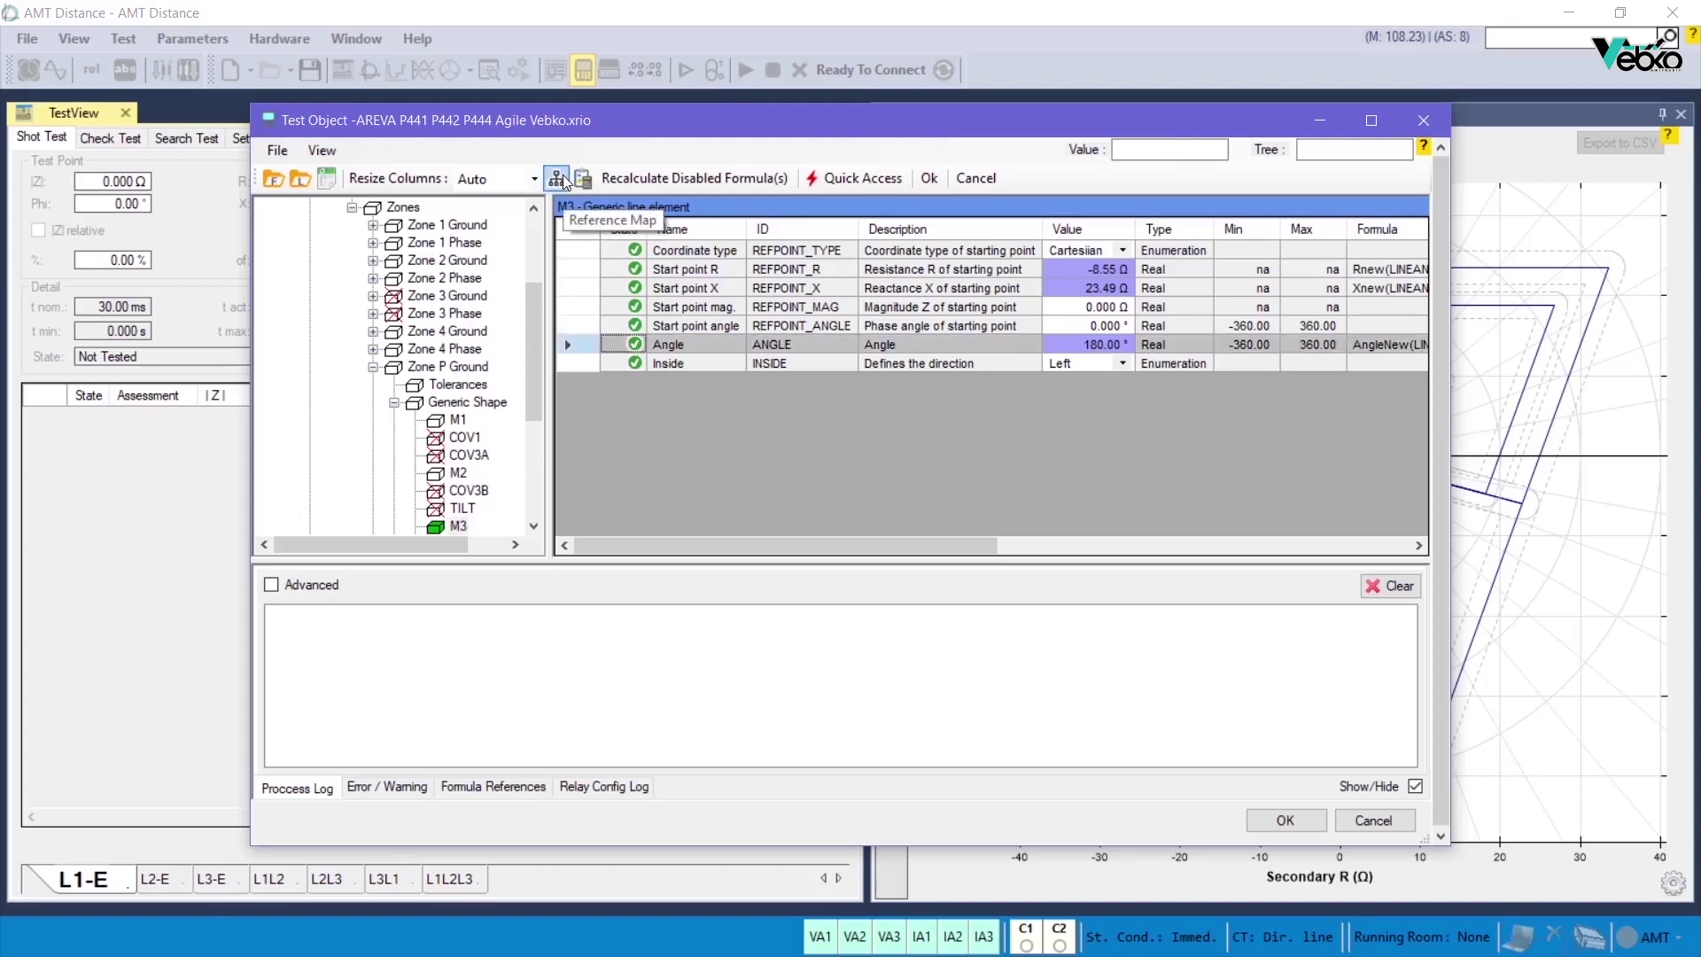
Open the M3 Angle reference map and jump to the ZoneP-Direction DISTANCE ELEMENT setting.
{"action": "left_click", "coordinate": [558, 179]}
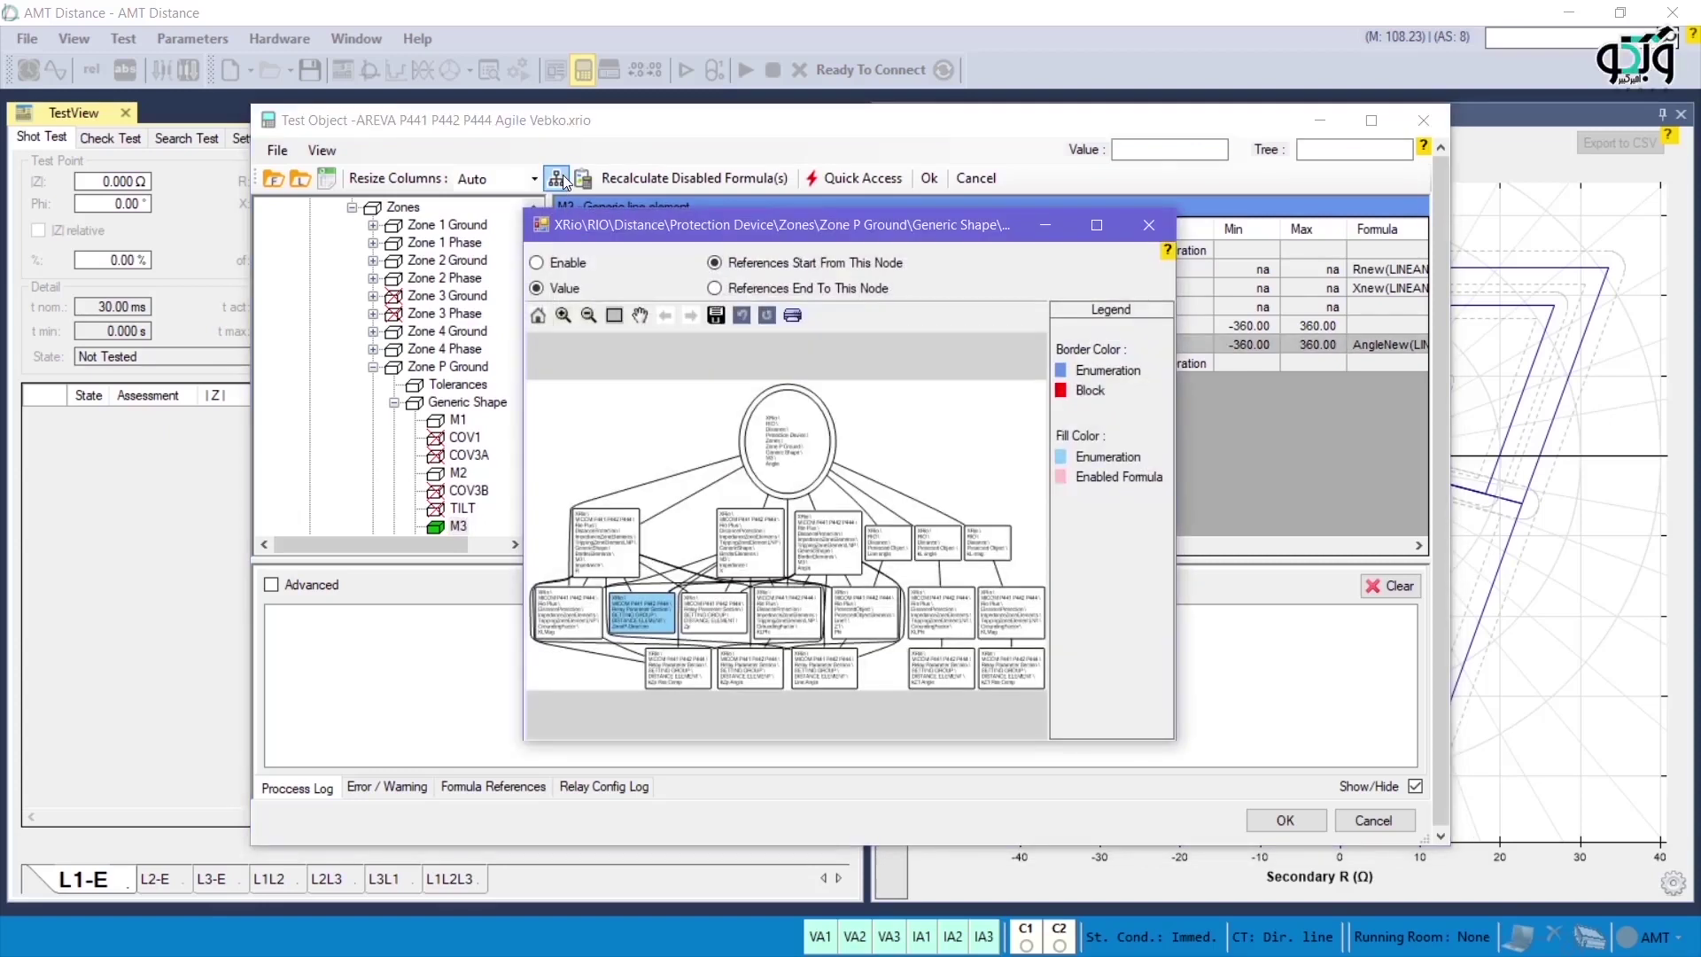
{"action": "left_click", "coordinate": [1098, 225]}
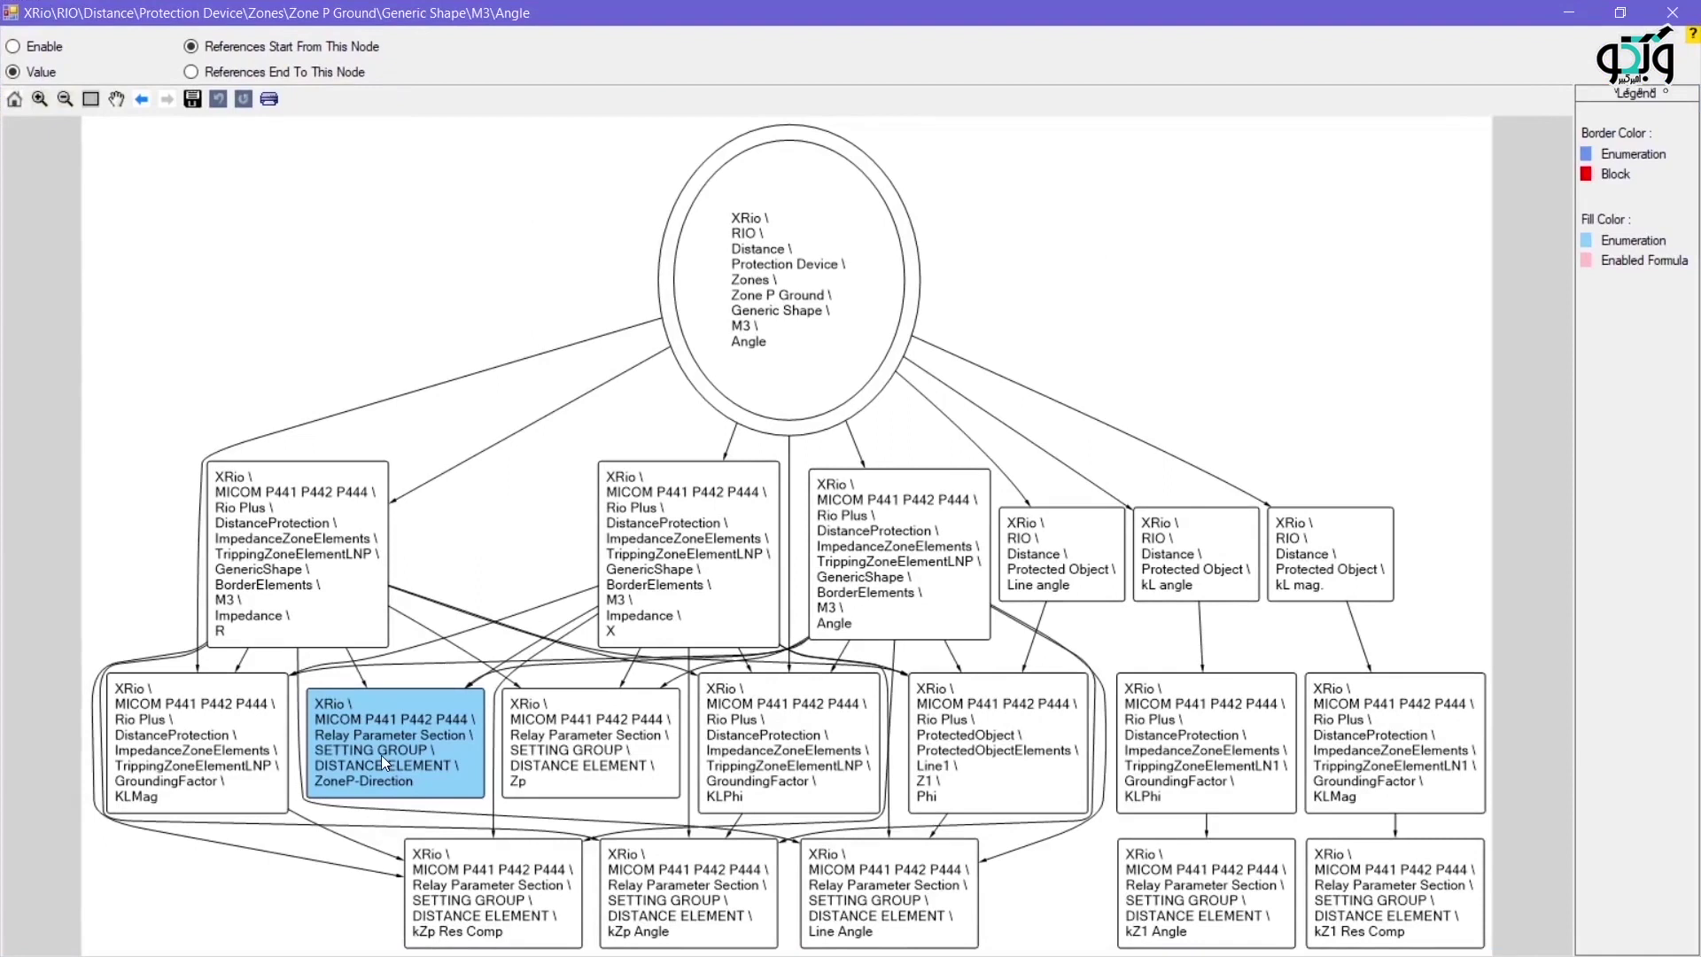
{"action": "left_click", "coordinate": [1621, 13]}
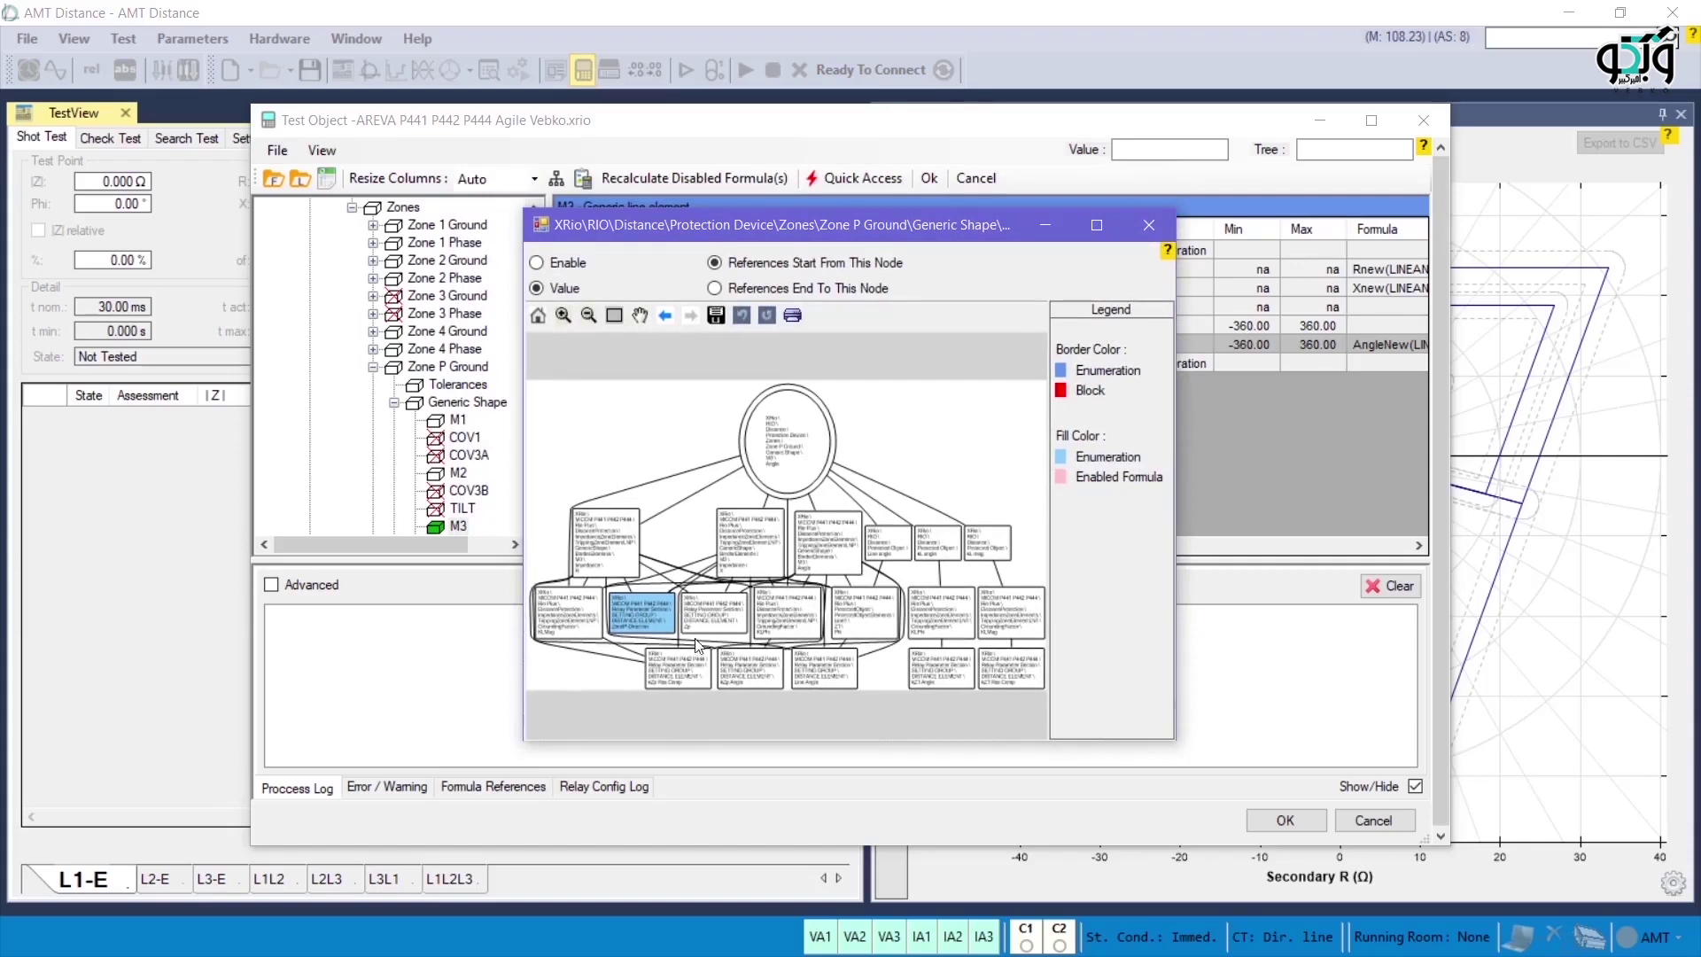
{"action": "double_click", "coordinate": [678, 666]}
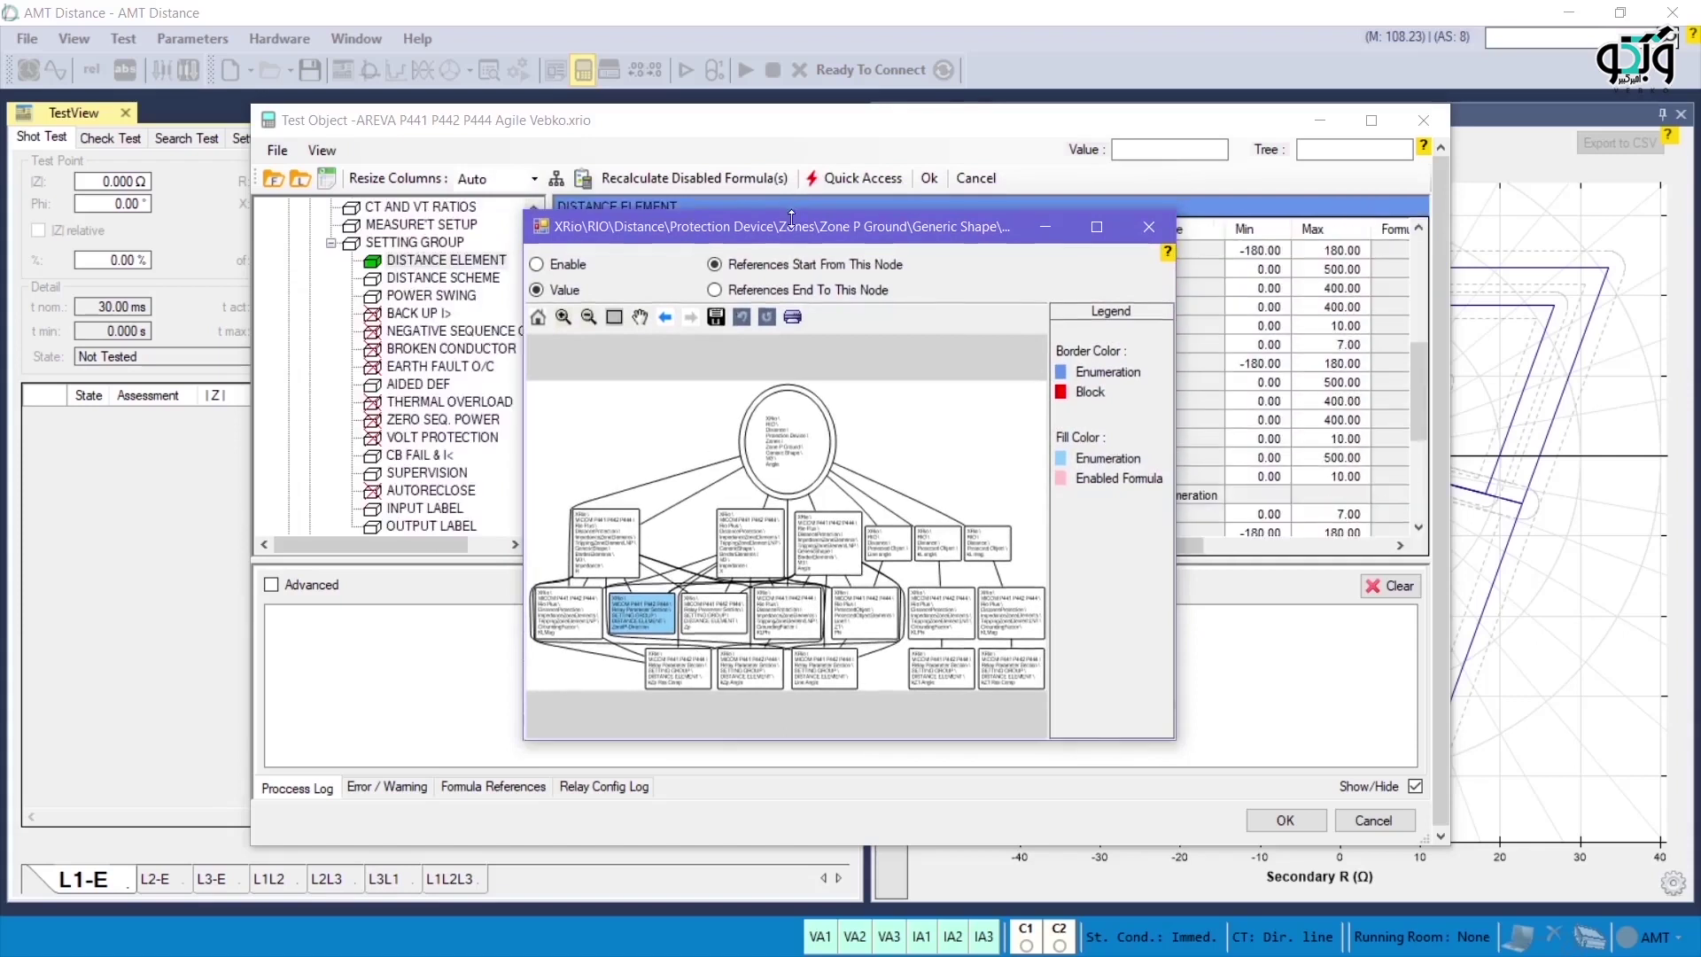